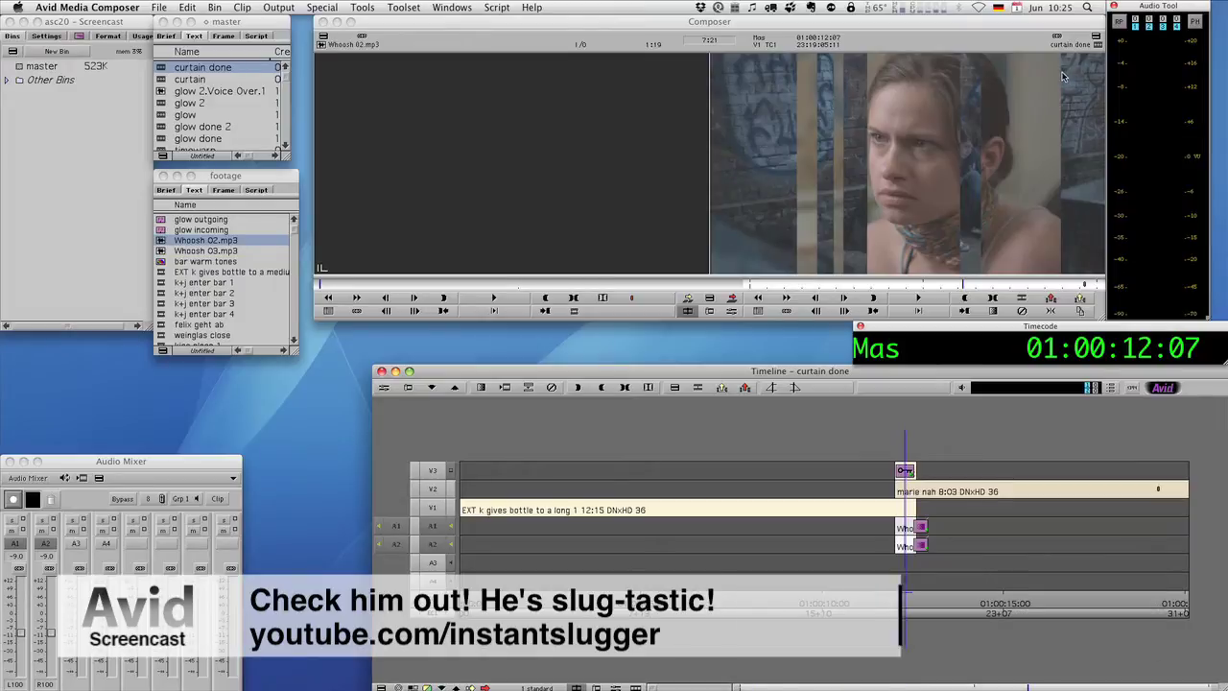
- Review the finished strip-wipe transition, playing it back and forth with J/K/L and stopping on the graffiti shot
{"action": "key", "text": "super+Tab"}
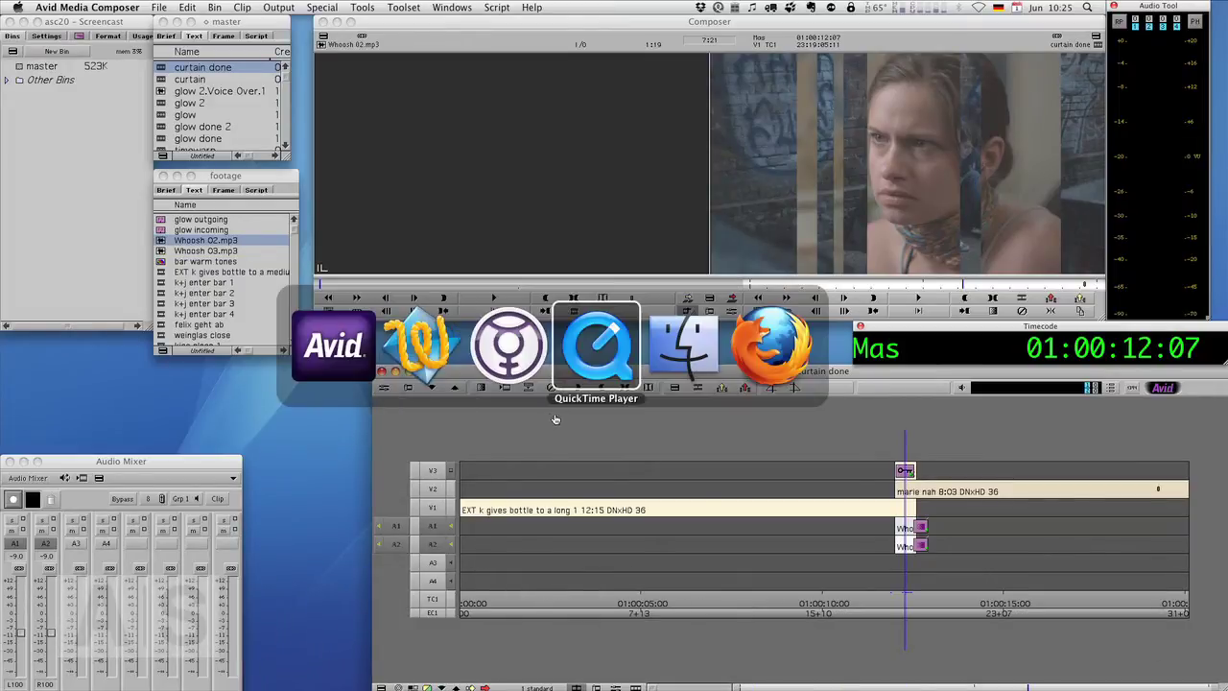
{"action": "left_click", "coordinate": [606, 360]}
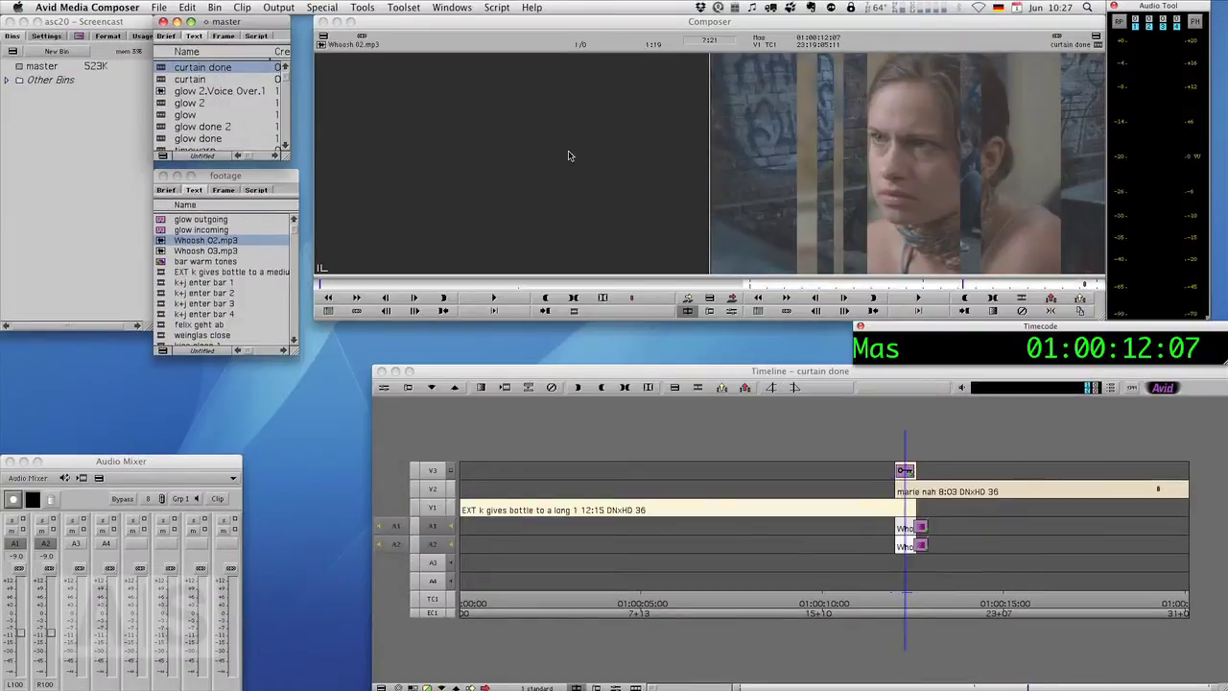
{"action": "left_click_drag", "start_coordinate": [900, 566], "coordinate": [890, 566]}
{"action": "key", "text": "space"}
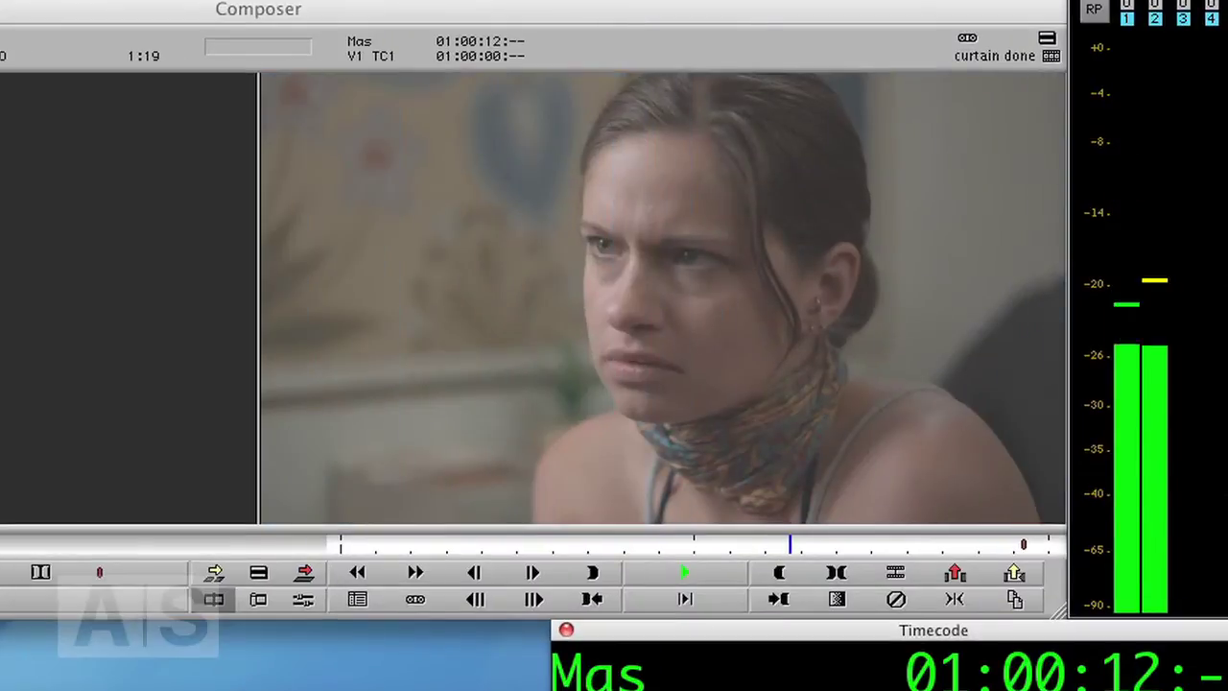
{"action": "key", "text": "j"}
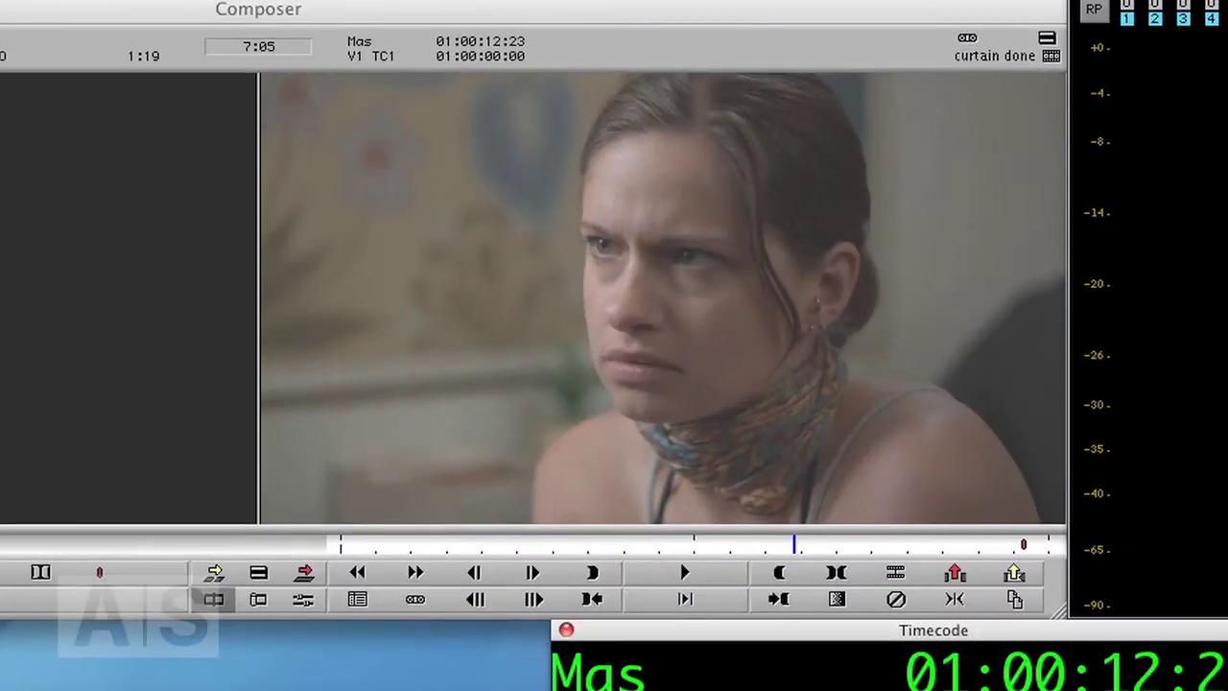
{"action": "key", "text": "l"}
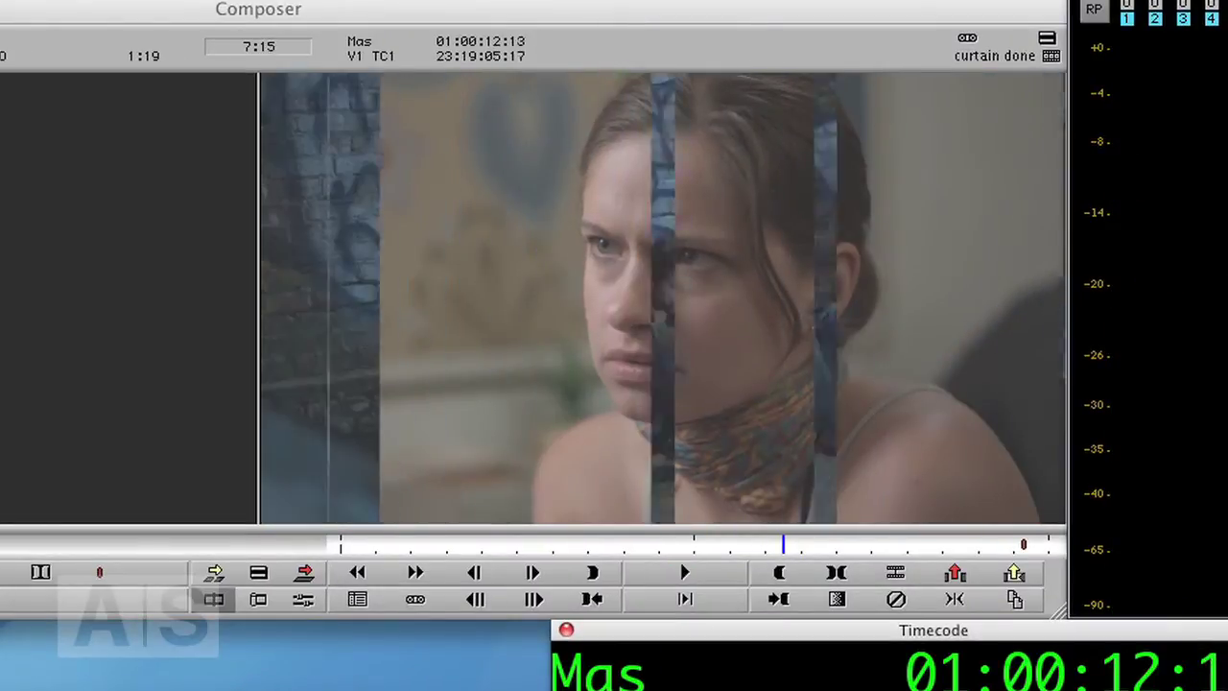
{"action": "key", "text": "j"}
{"action": "key", "text": "k"}
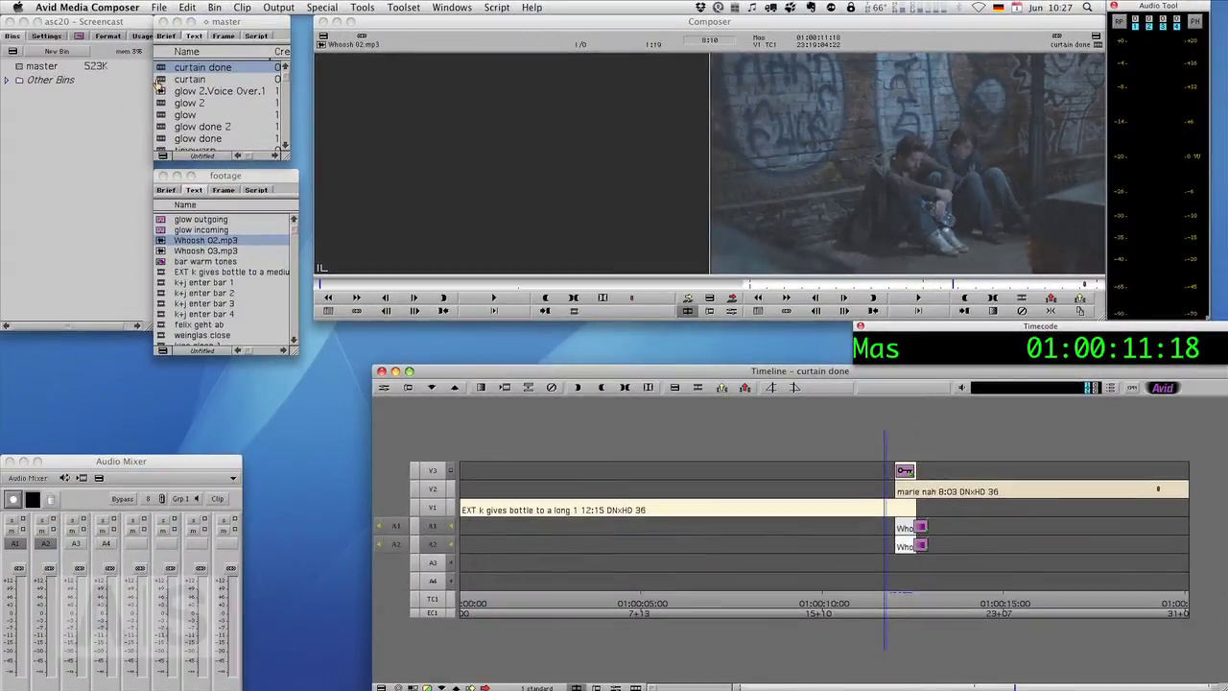
- Load the curtain sequence from the master bin and scrub around the cut between the two shots
{"action": "double_click", "coordinate": [159, 83]}
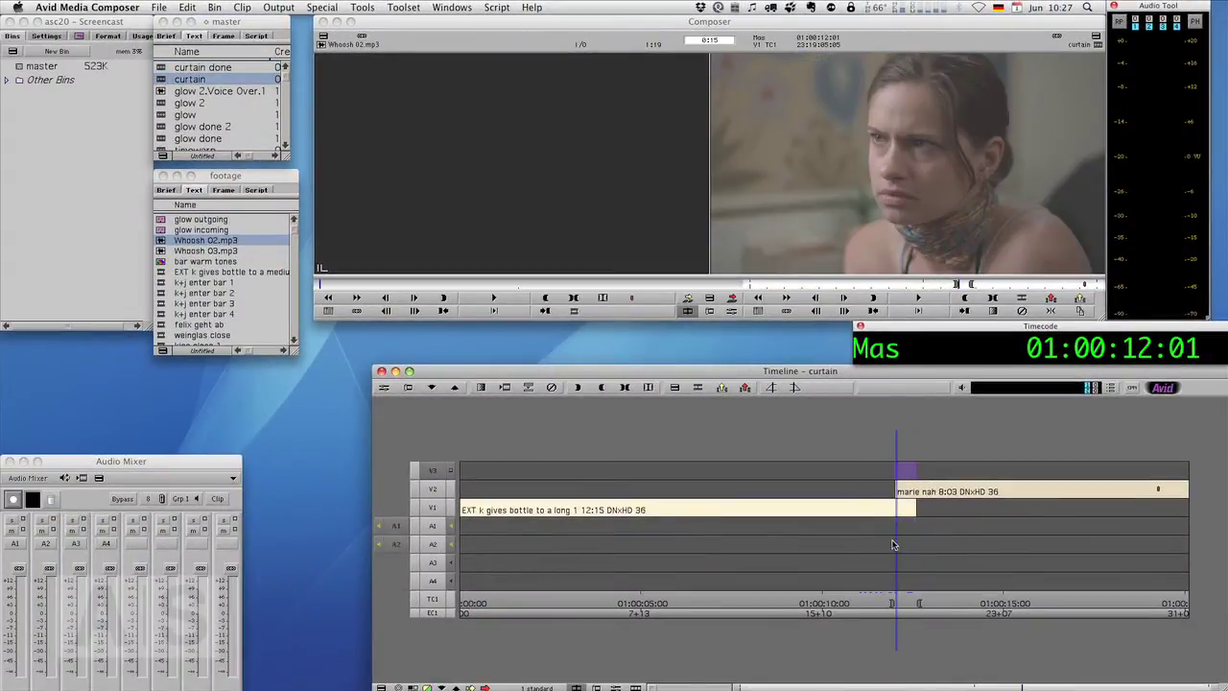
{"action": "mouse_move", "coordinate": [892, 545]}
{"action": "left_mouse_down"}
{"action": "mouse_move", "coordinate": [829, 551]}
{"action": "mouse_move", "coordinate": [932, 562]}
{"action": "mouse_move", "coordinate": [889, 562]}
{"action": "mouse_move", "coordinate": [902, 562]}
{"action": "mouse_move", "coordinate": [882, 539]}
{"action": "mouse_move", "coordinate": [913, 541]}
{"action": "mouse_move", "coordinate": [901, 545]}
{"action": "left_mouse_up"}
{"action": "mouse_move", "coordinate": [901, 549]}
{"action": "left_mouse_down"}
{"action": "mouse_move", "coordinate": [872, 549]}
{"action": "mouse_move", "coordinate": [921, 552]}
{"action": "mouse_move", "coordinate": [908, 549]}
{"action": "left_mouse_up"}
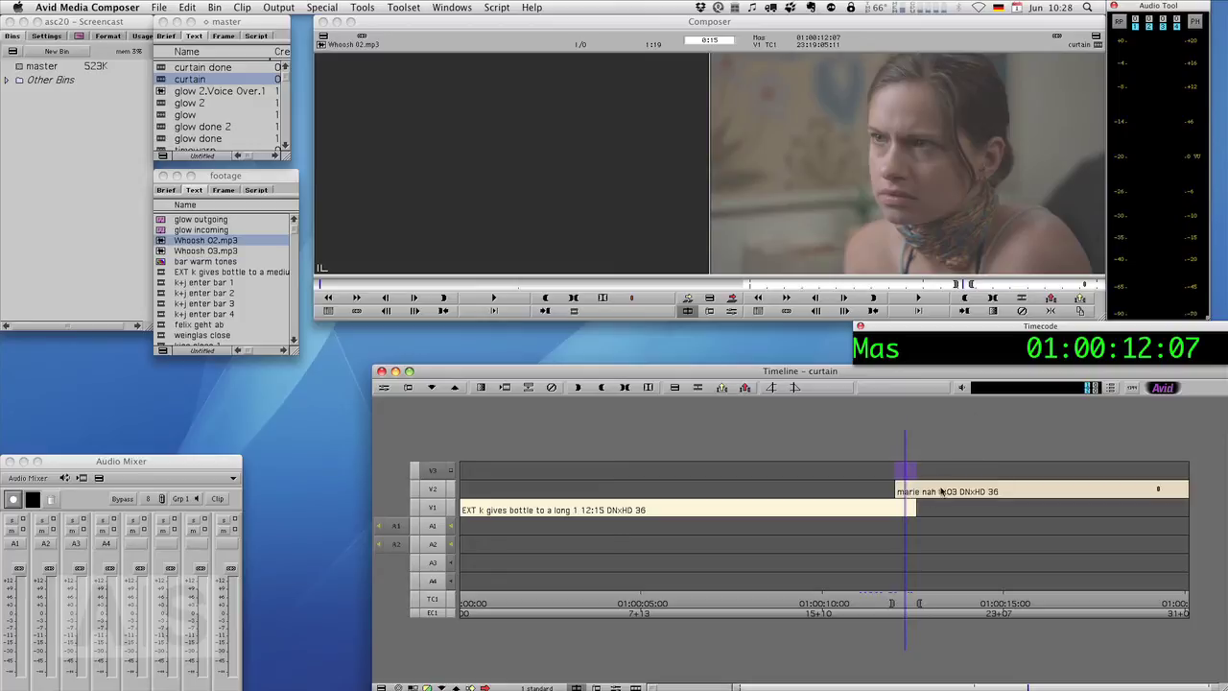
- Park at the start of the short V3 segment above the cut
{"action": "mouse_move", "coordinate": [907, 491]}
{"action": "left_mouse_down"}
{"action": "mouse_move", "coordinate": [918, 491]}
{"action": "mouse_move", "coordinate": [897, 494]}
{"action": "left_mouse_up"}
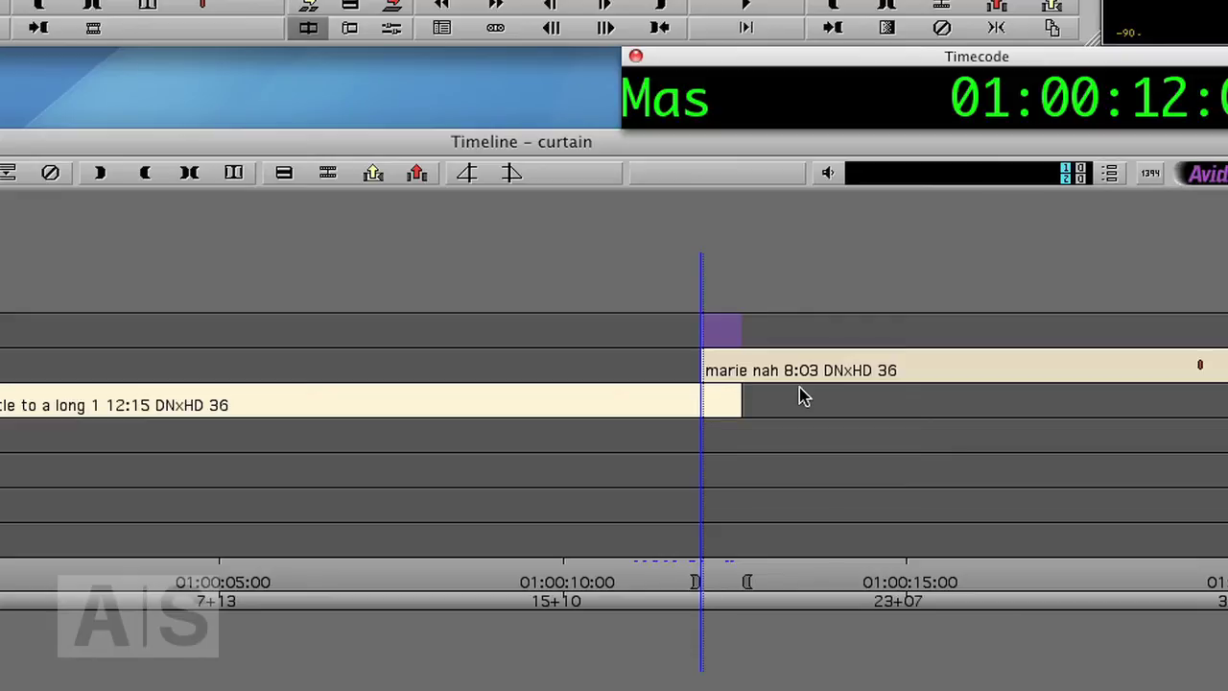
{"action": "key", "text": "s"}
{"action": "key", "text": "Right"}
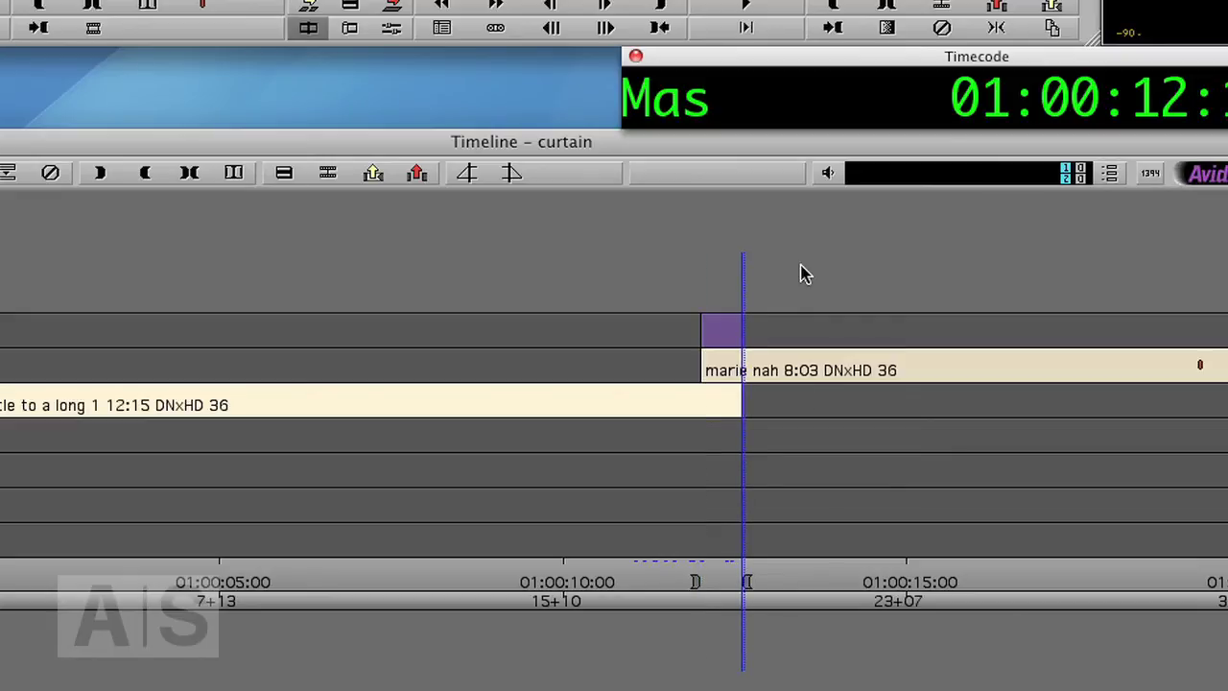
{"action": "left_click", "coordinate": [723, 440]}
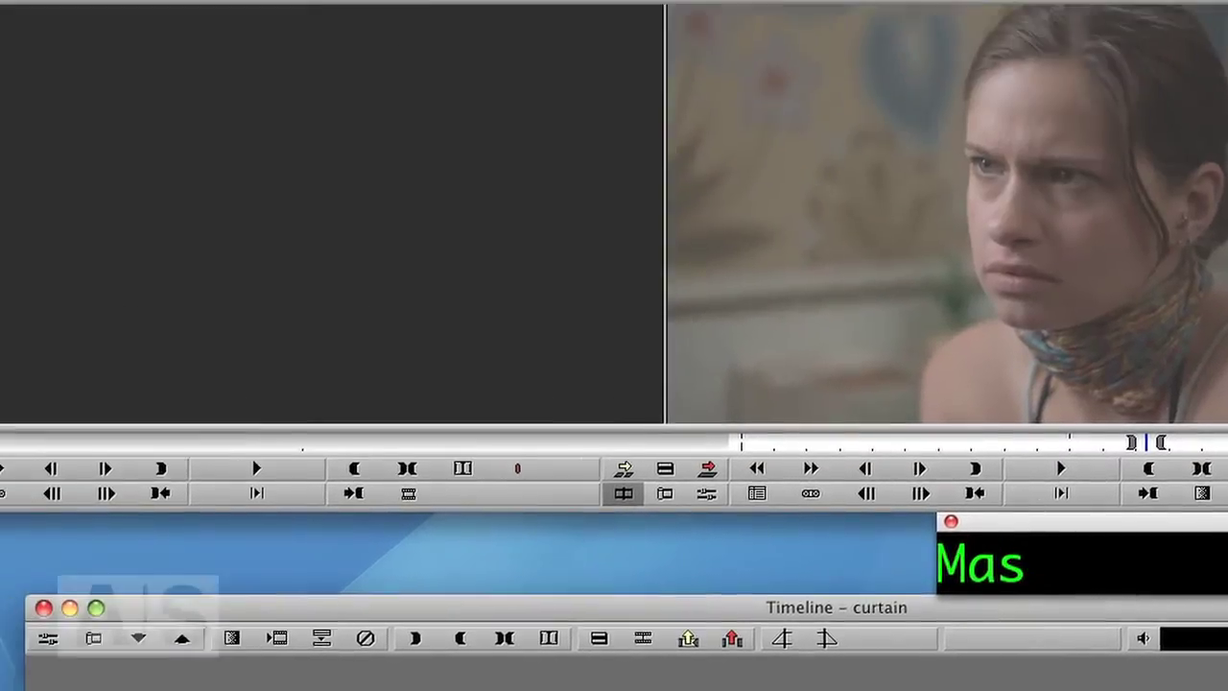
- Drag Paint Effect from the Effect Palette's Image category onto the V3 segment
{"action": "left_click", "coordinate": [72, 12]}
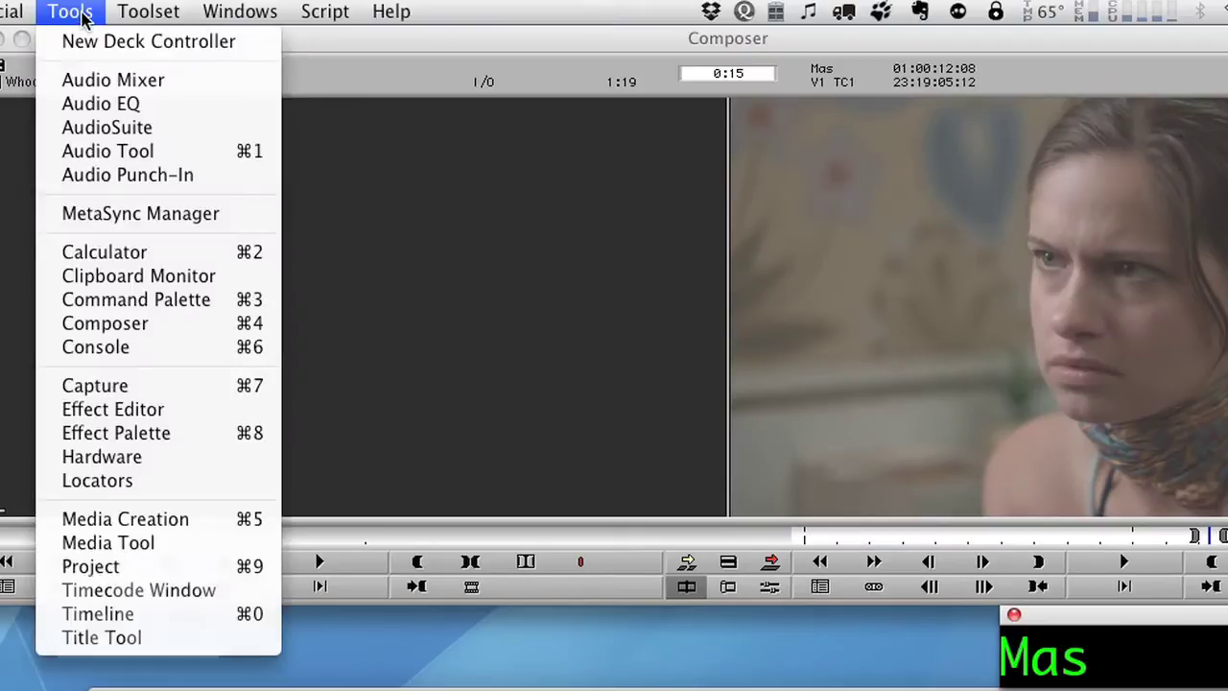
{"action": "left_click", "coordinate": [161, 432]}
{"action": "left_click", "coordinate": [235, 378]}
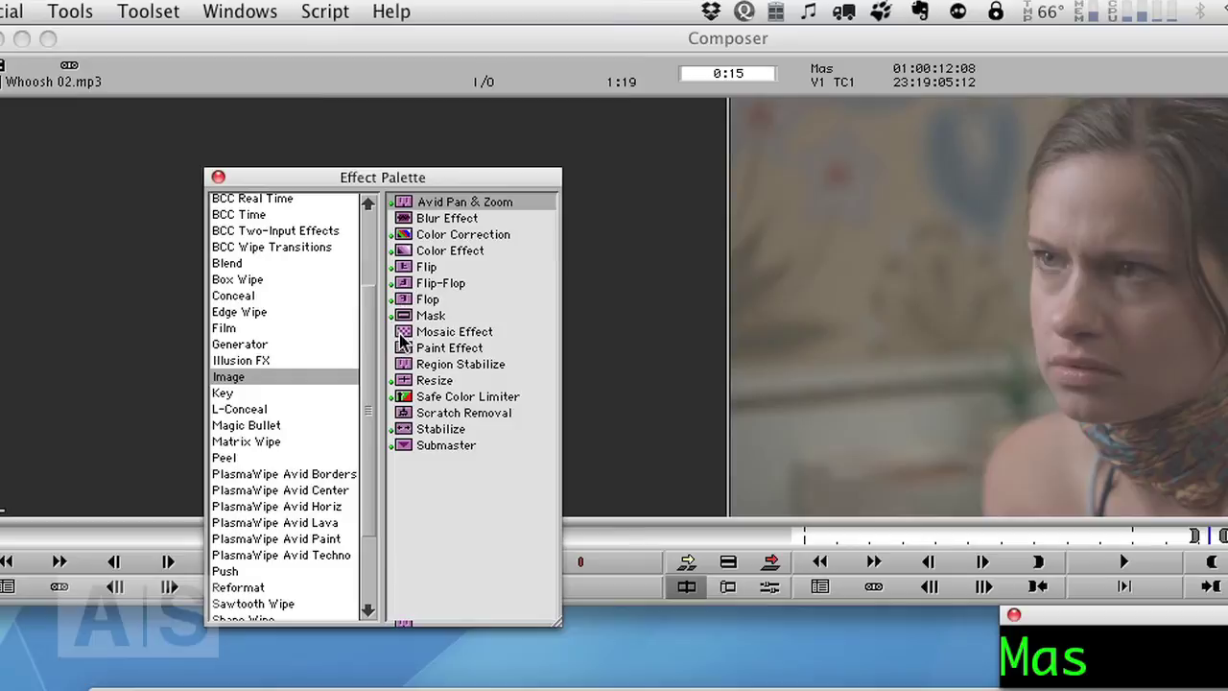
{"action": "mouse_move", "coordinate": [405, 351]}
{"action": "left_mouse_down"}
{"action": "mouse_move", "coordinate": [1023, 482]}
{"action": "mouse_move", "coordinate": [1011, 364]}
{"action": "mouse_move", "coordinate": [1032, 371]}
{"action": "mouse_move", "coordinate": [1003, 403]}
{"action": "mouse_move", "coordinate": [1041, 408]}
{"action": "mouse_move", "coordinate": [1000, 403]}
{"action": "mouse_move", "coordinate": [1011, 349]}
{"action": "left_mouse_up"}
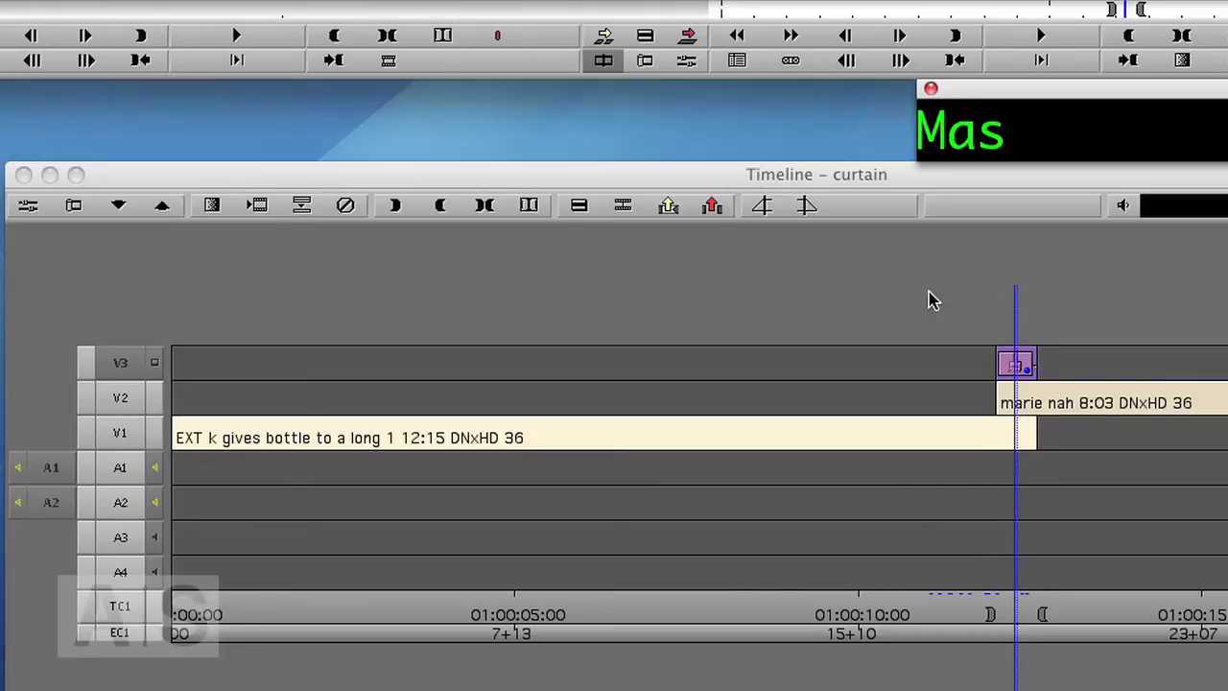
- Open the V3 effect in Effect Mode and reduce the preview to 75%
{"action": "left_click", "coordinate": [28, 205]}
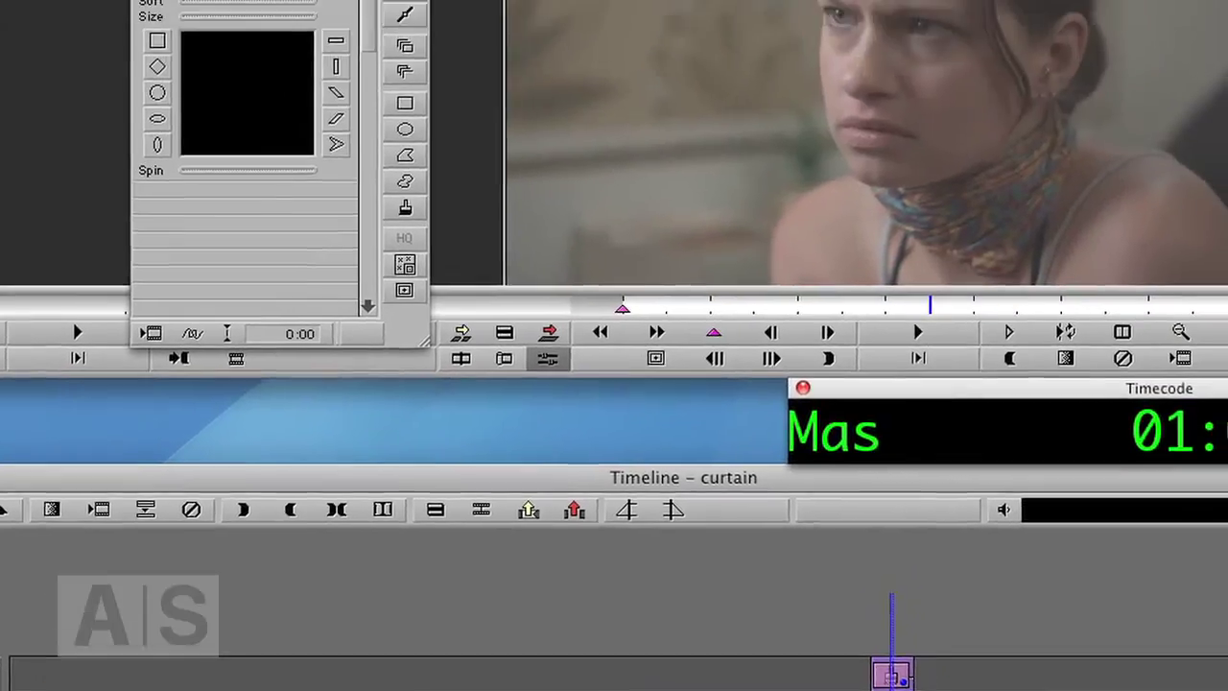
{"action": "left_click_drag", "start_coordinate": [173, 30], "coordinate": [190, 28]}
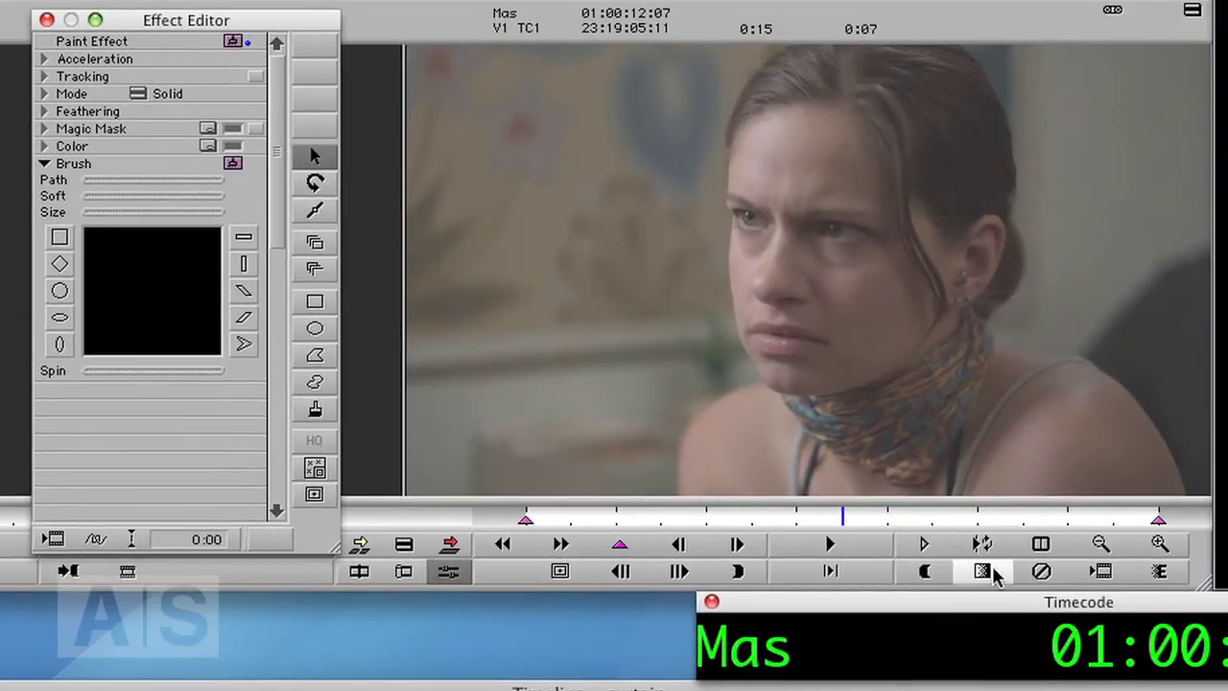
{"action": "left_click", "coordinate": [1100, 544]}
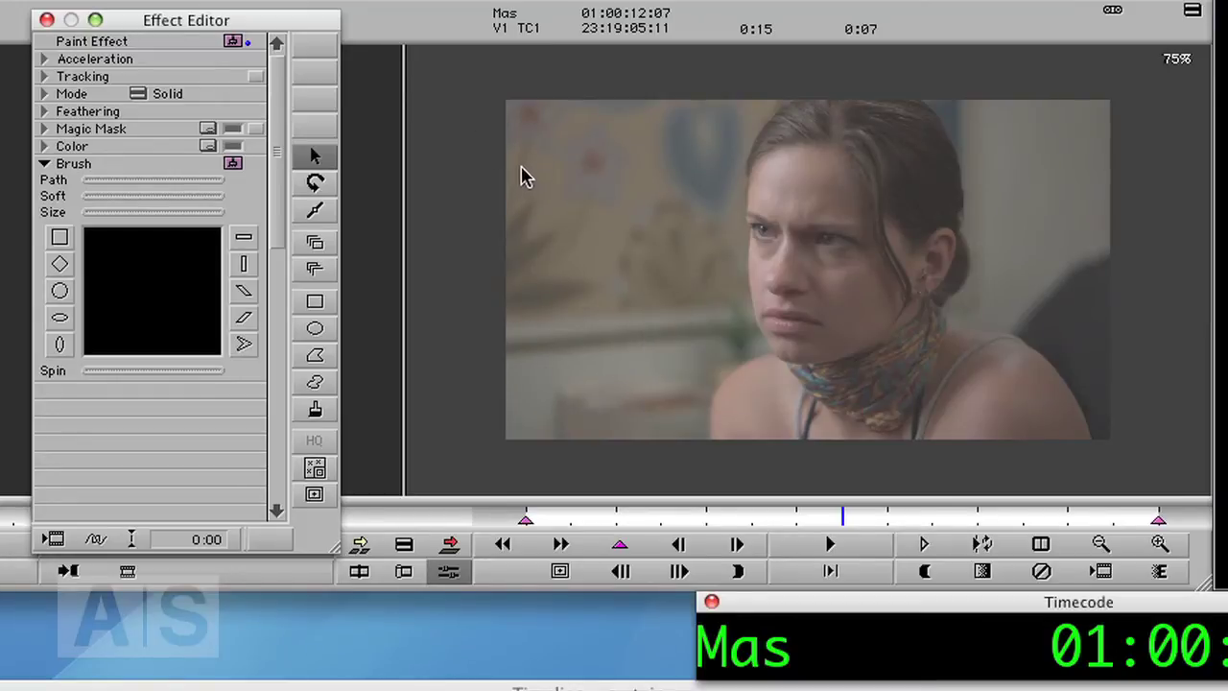
- Choose the Rectangle tool and set the paint colour to black (Hue, Sat, Lum 0)
{"action": "left_click", "coordinate": [314, 303]}
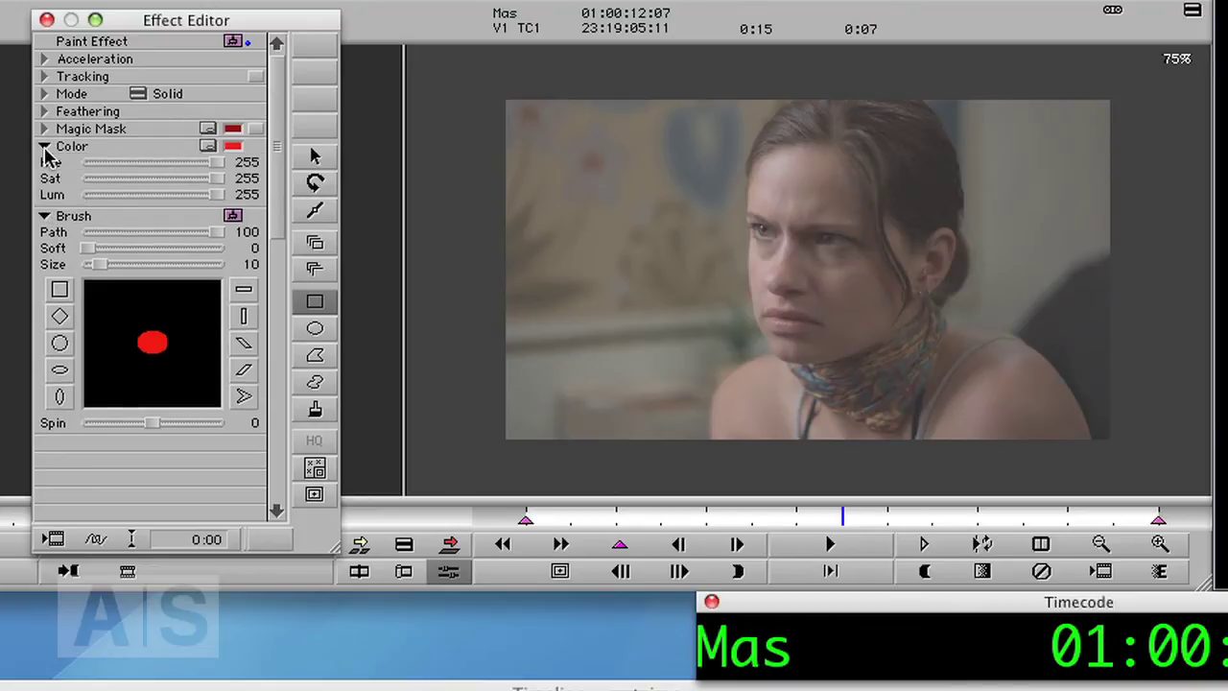
{"action": "left_click", "coordinate": [212, 148]}
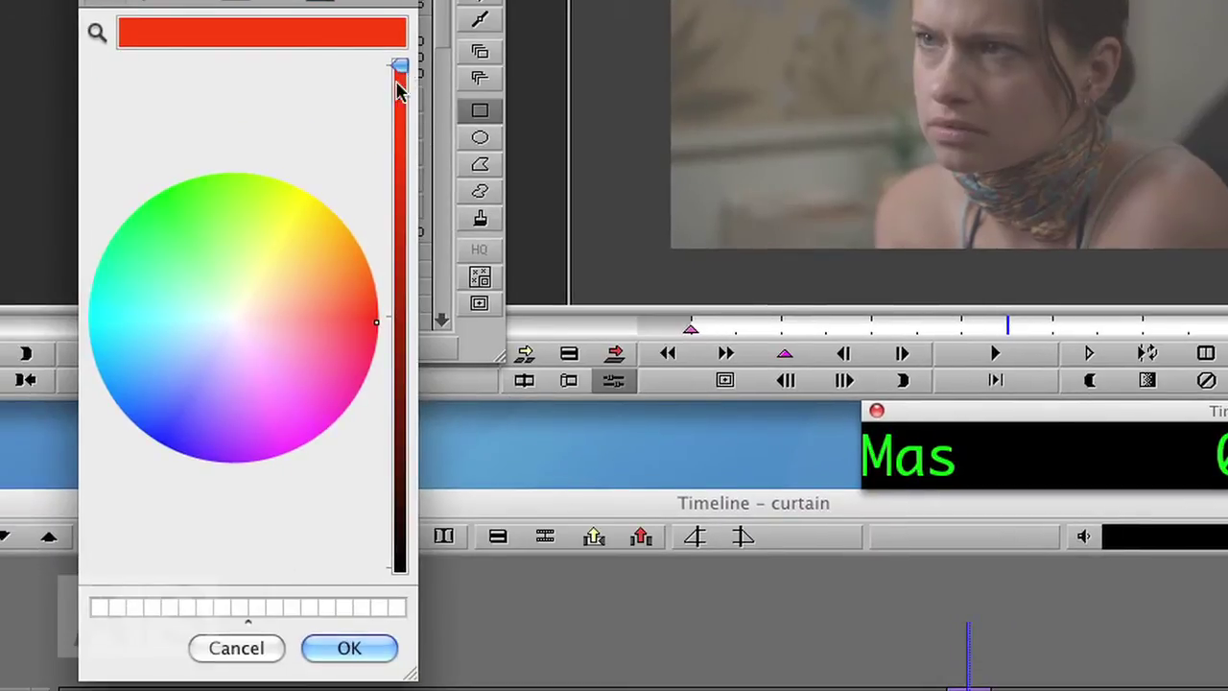
{"action": "left_click_drag", "start_coordinate": [398, 91], "coordinate": [402, 568]}
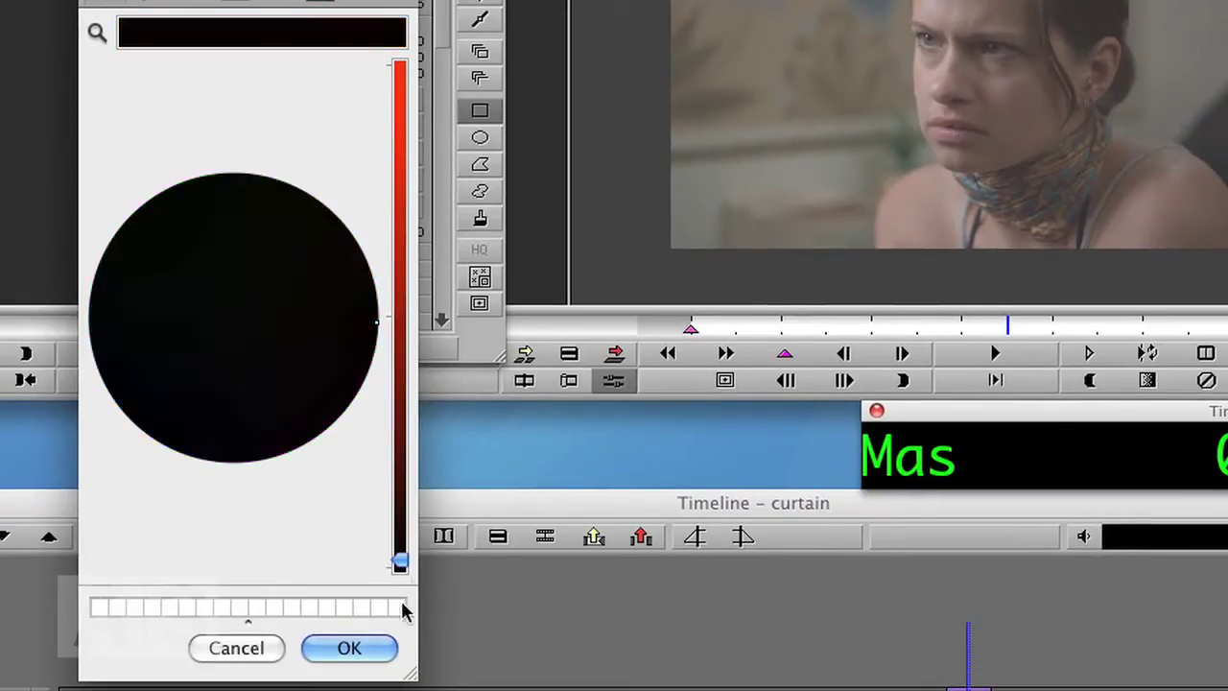
{"action": "left_click", "coordinate": [353, 649]}
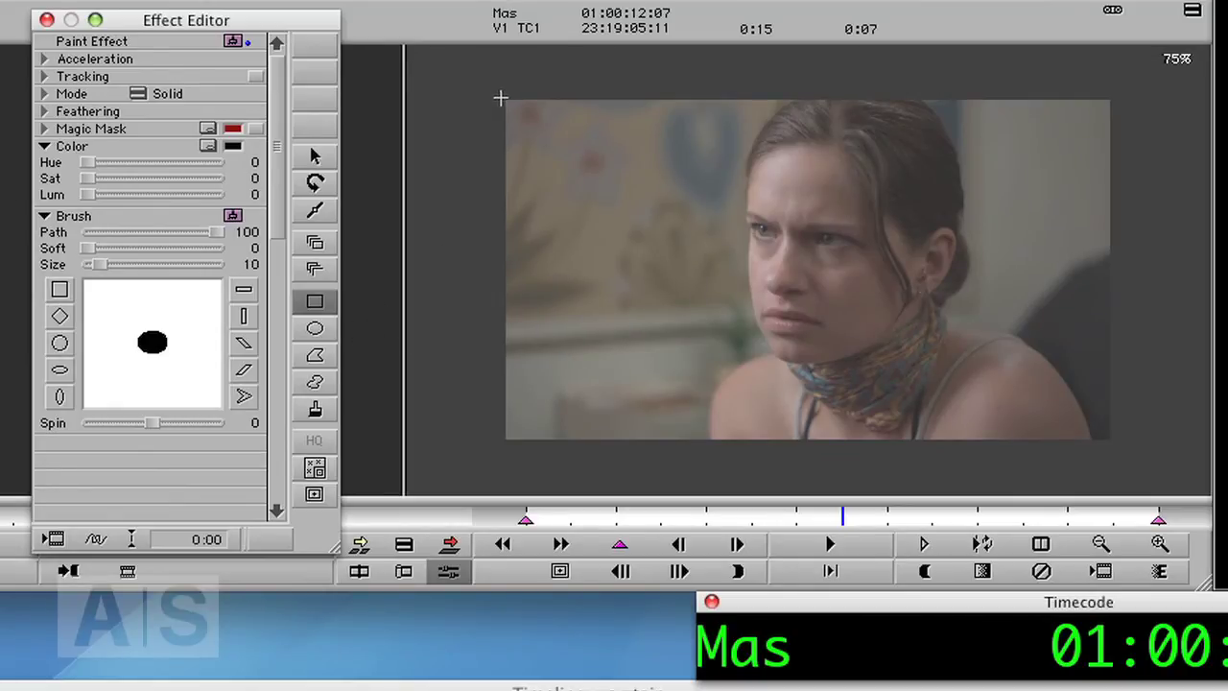
- Draw a black rectangle over the entire frame, then reselect the Rectangle tool
{"action": "mouse_move", "coordinate": [500, 97]}
{"action": "left_mouse_down"}
{"action": "mouse_move", "coordinate": [677, 340]}
{"action": "mouse_move", "coordinate": [951, 435]}
{"action": "mouse_move", "coordinate": [1124, 457]}
{"action": "mouse_move", "coordinate": [1124, 444]}
{"action": "mouse_move", "coordinate": [1076, 441]}
{"action": "mouse_move", "coordinate": [1115, 443]}
{"action": "left_mouse_up"}
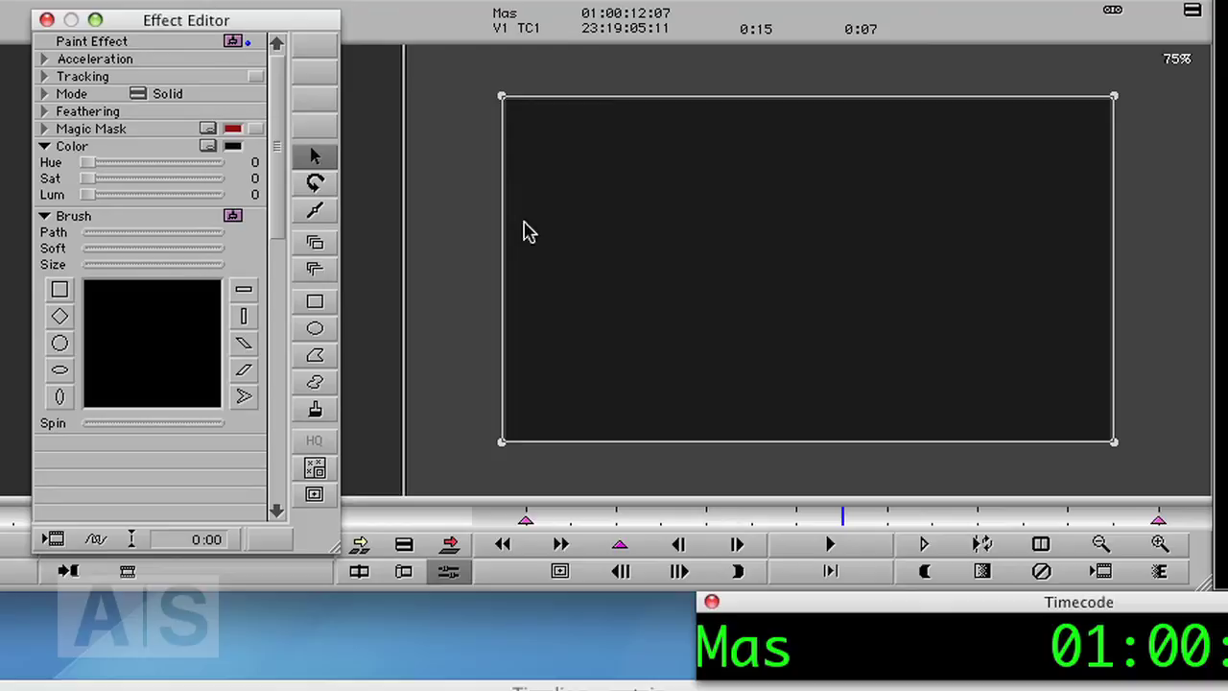
{"action": "left_click", "coordinate": [315, 304]}
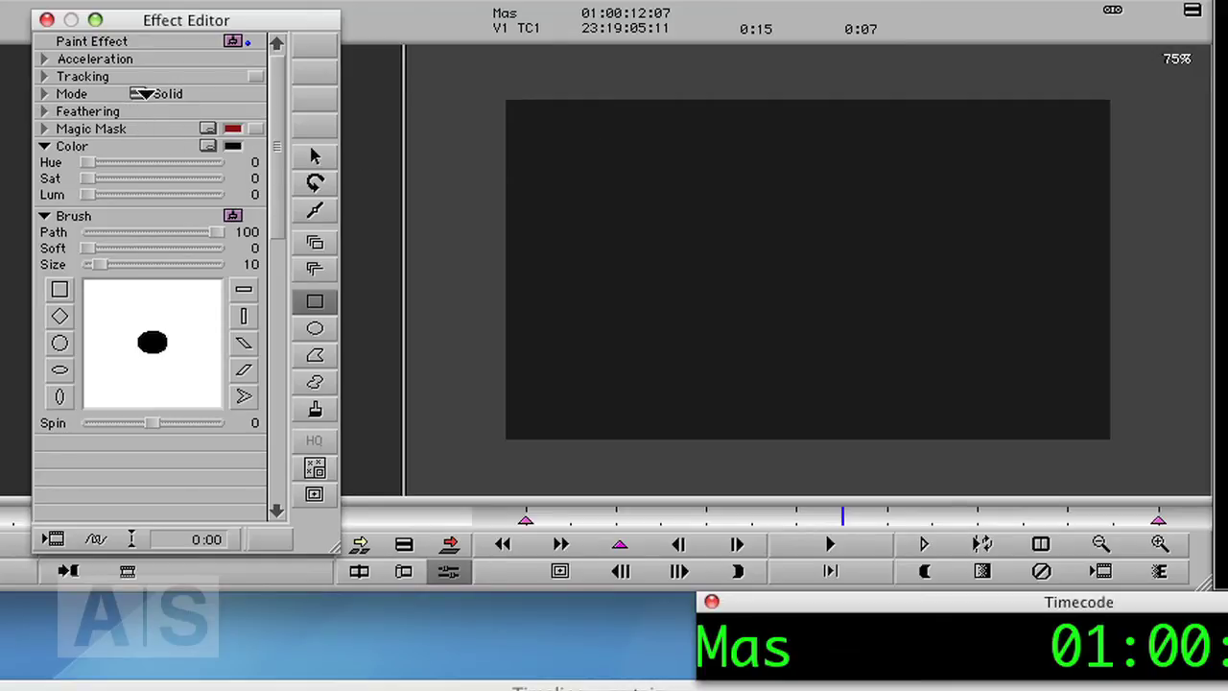
- Set the paint Mode to Invert and paint a thin white bar plus a wide left-of-centre bar
{"action": "left_click", "coordinate": [137, 93]}
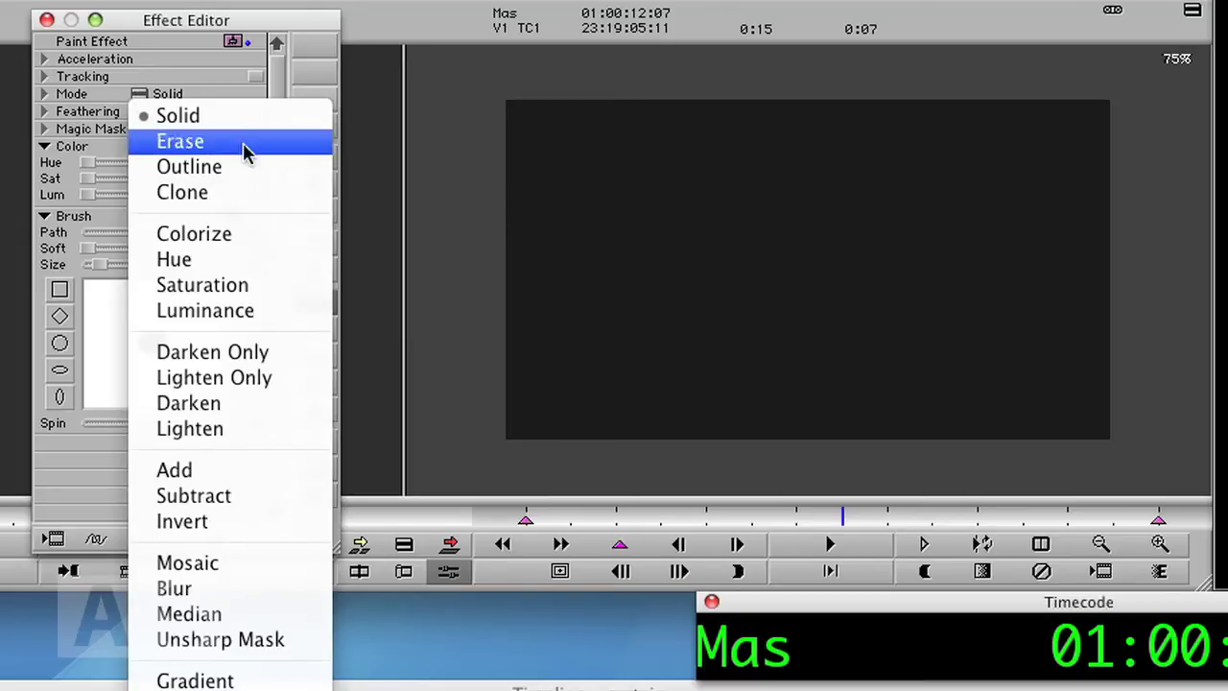
{"action": "left_click", "coordinate": [195, 527]}
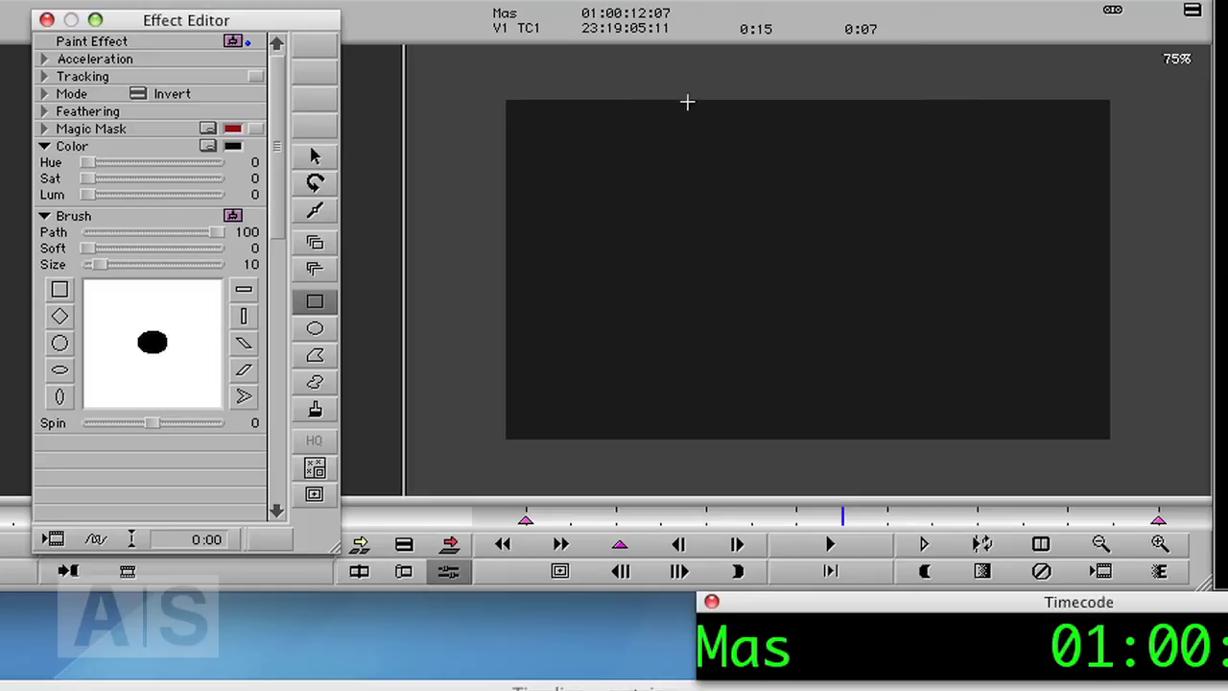
{"action": "mouse_move", "coordinate": [563, 75]}
{"action": "left_mouse_down"}
{"action": "mouse_move", "coordinate": [640, 441]}
{"action": "mouse_move", "coordinate": [628, 482]}
{"action": "mouse_move", "coordinate": [572, 470]}
{"action": "left_mouse_up"}
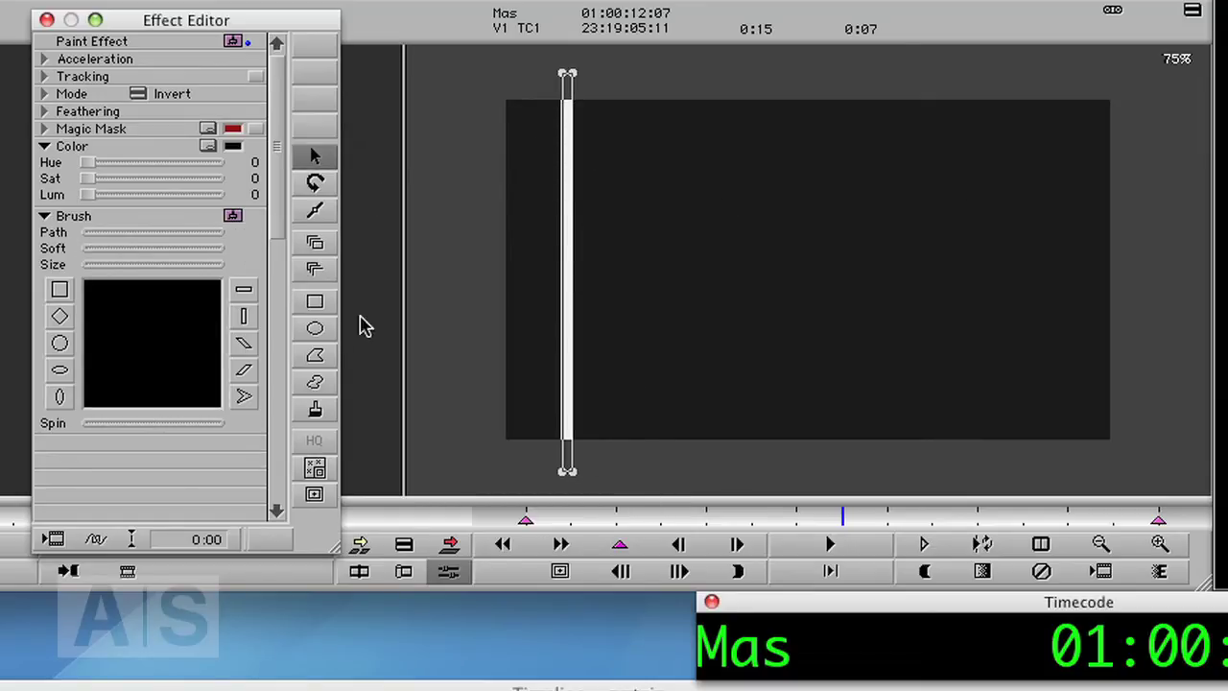
{"action": "left_click", "coordinate": [318, 309]}
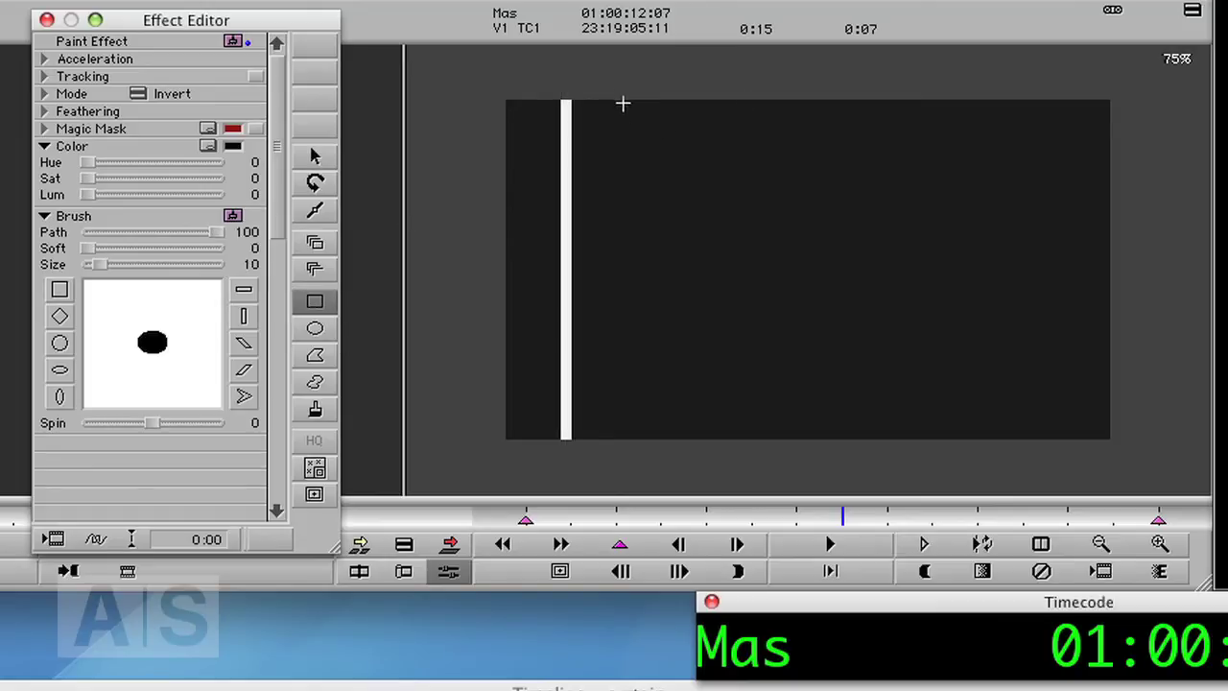
{"action": "left_click_drag", "start_coordinate": [622, 82], "coordinate": [758, 471]}
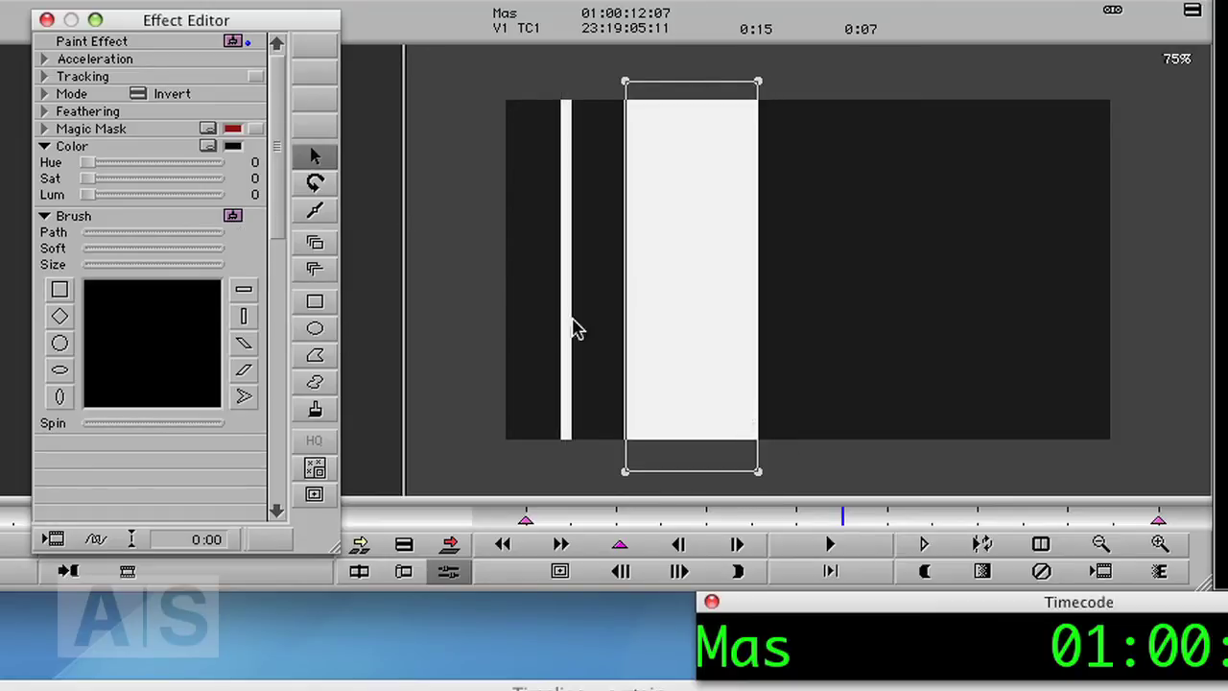
- Paint a third white bar right of centre and a fourth bar near the right edge
{"action": "left_click", "coordinate": [317, 303]}
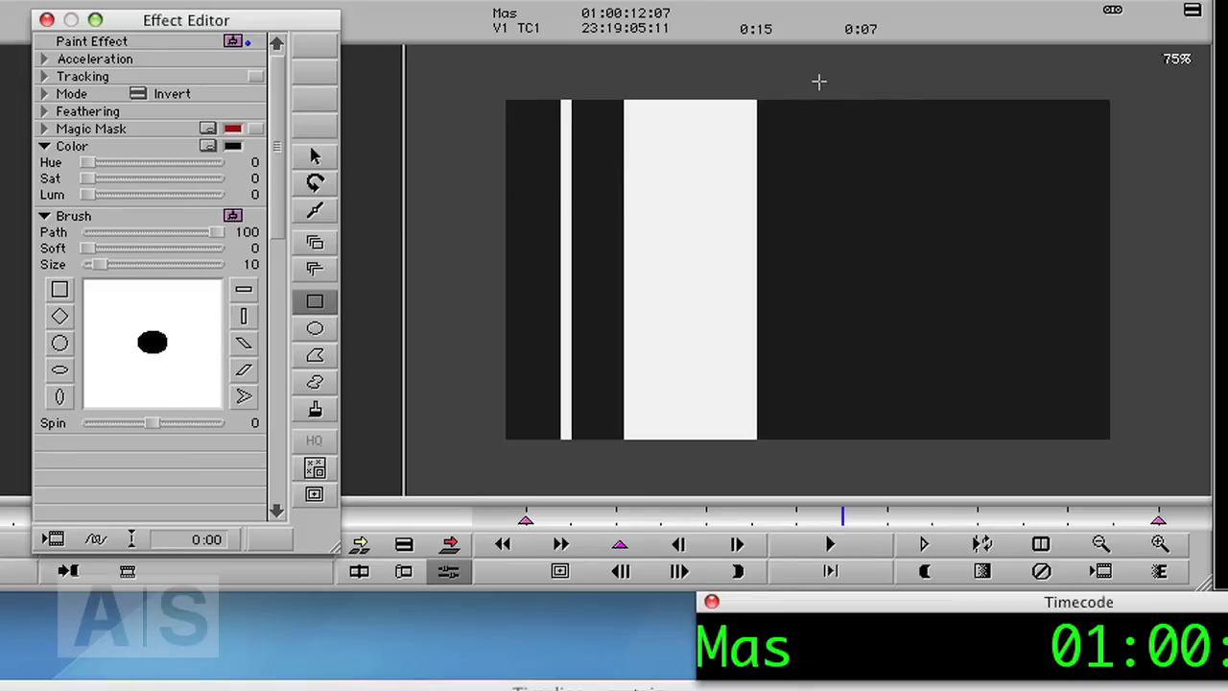
{"action": "left_click_drag", "start_coordinate": [818, 81], "coordinate": [708, 471]}
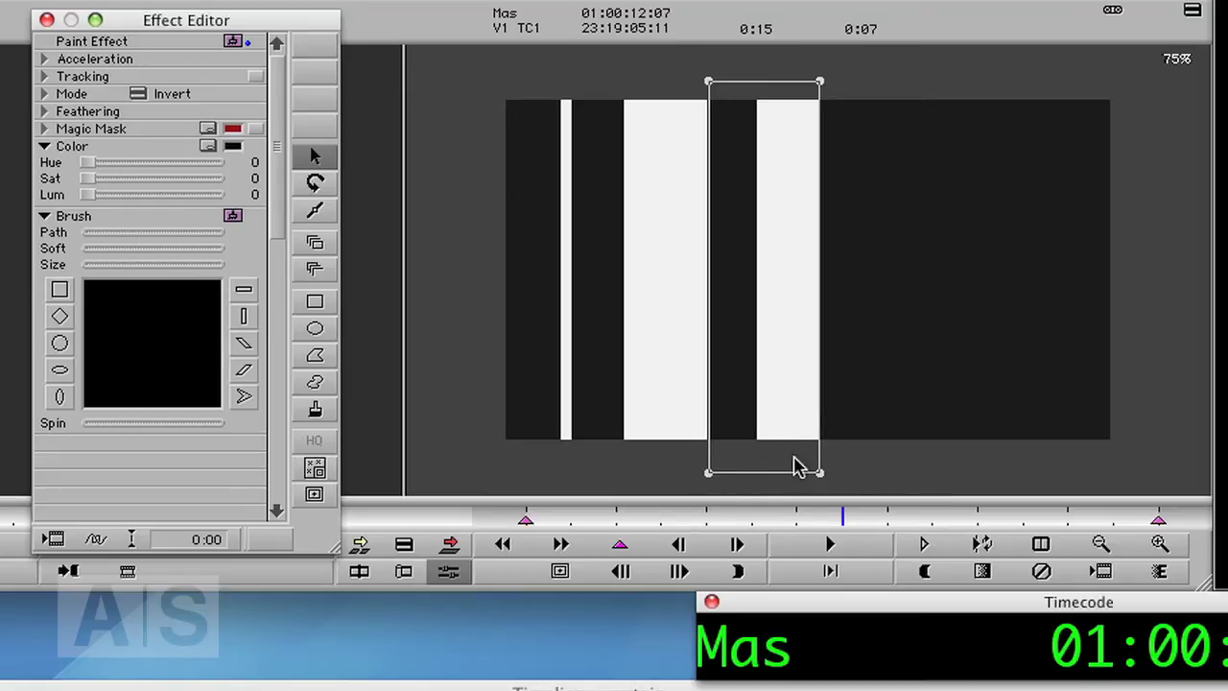
{"action": "mouse_move", "coordinate": [769, 459]}
{"action": "left_mouse_down"}
{"action": "mouse_move", "coordinate": [872, 467]}
{"action": "mouse_move", "coordinate": [838, 472]}
{"action": "left_mouse_up"}
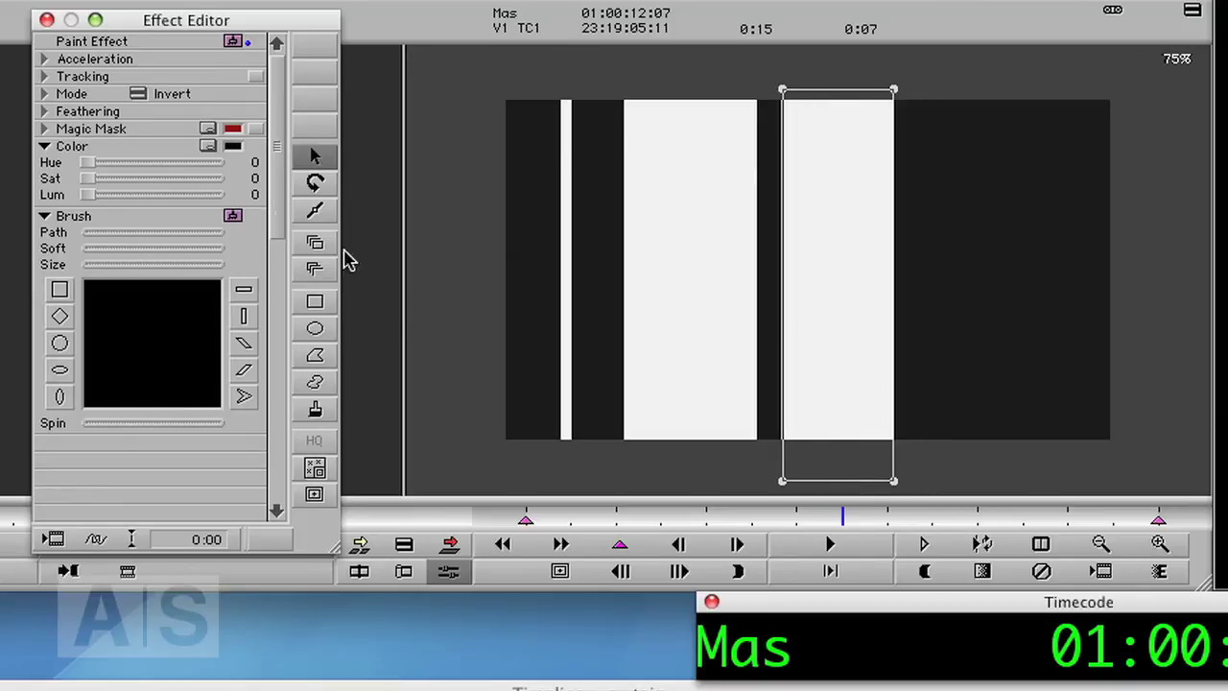
{"action": "left_click", "coordinate": [315, 301]}
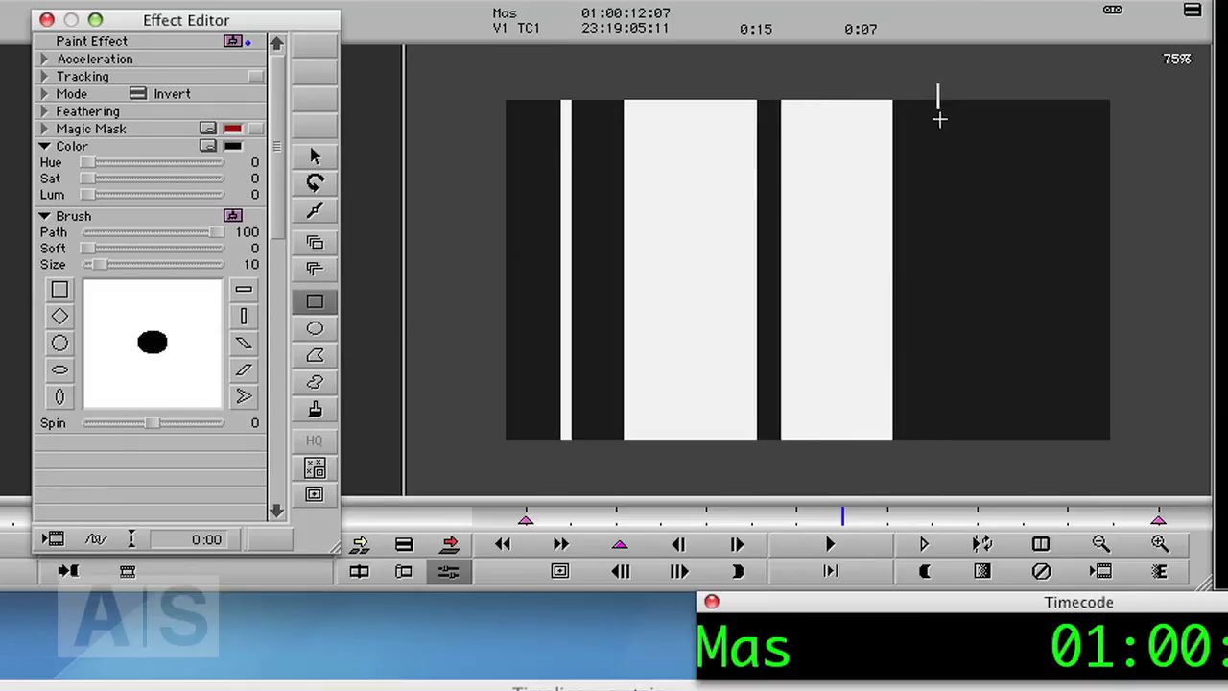
{"action": "left_click_drag", "start_coordinate": [938, 85], "coordinate": [1036, 461]}
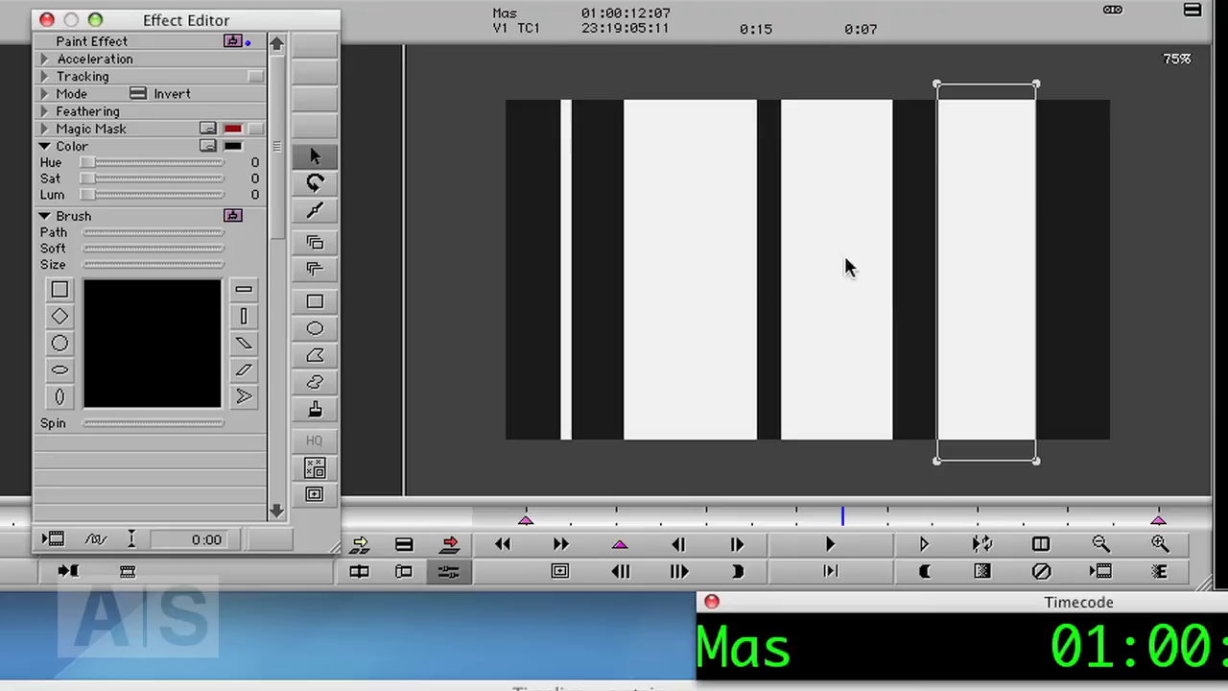
- Narrow the three wide white bars into thin vertical strips, then move back to an earlier frame
{"action": "left_click", "coordinate": [705, 264]}
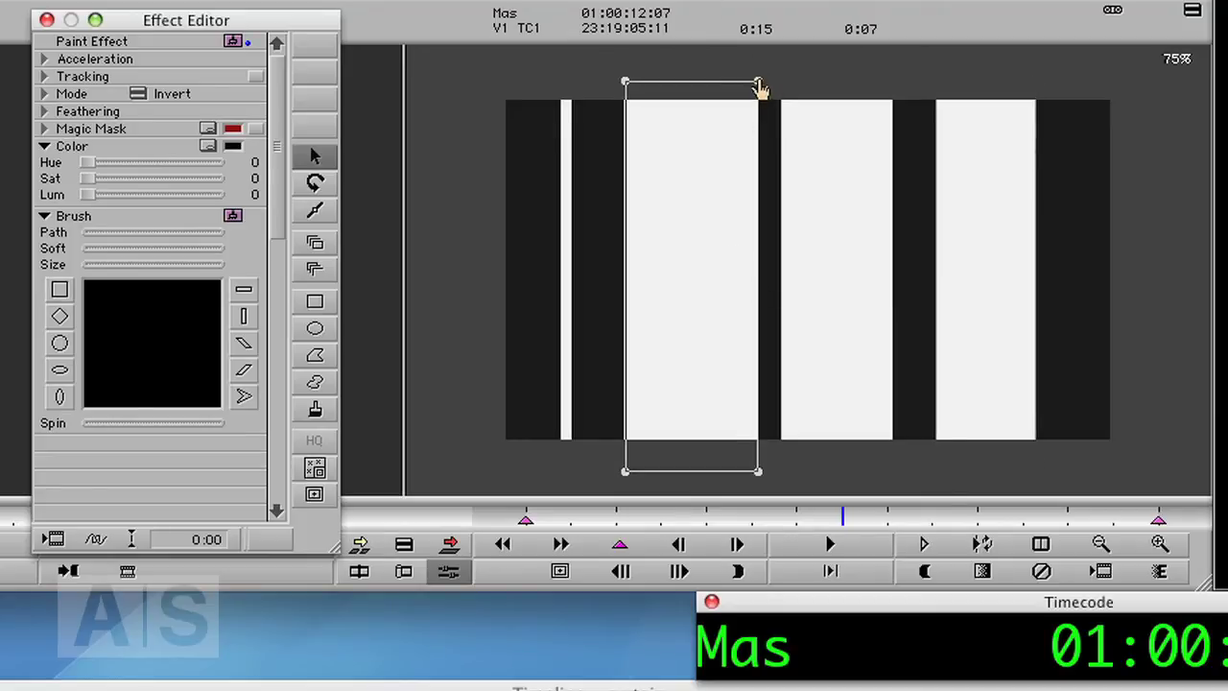
{"action": "left_click_drag", "start_coordinate": [759, 86], "coordinate": [636, 91]}
{"action": "left_click", "coordinate": [849, 171]}
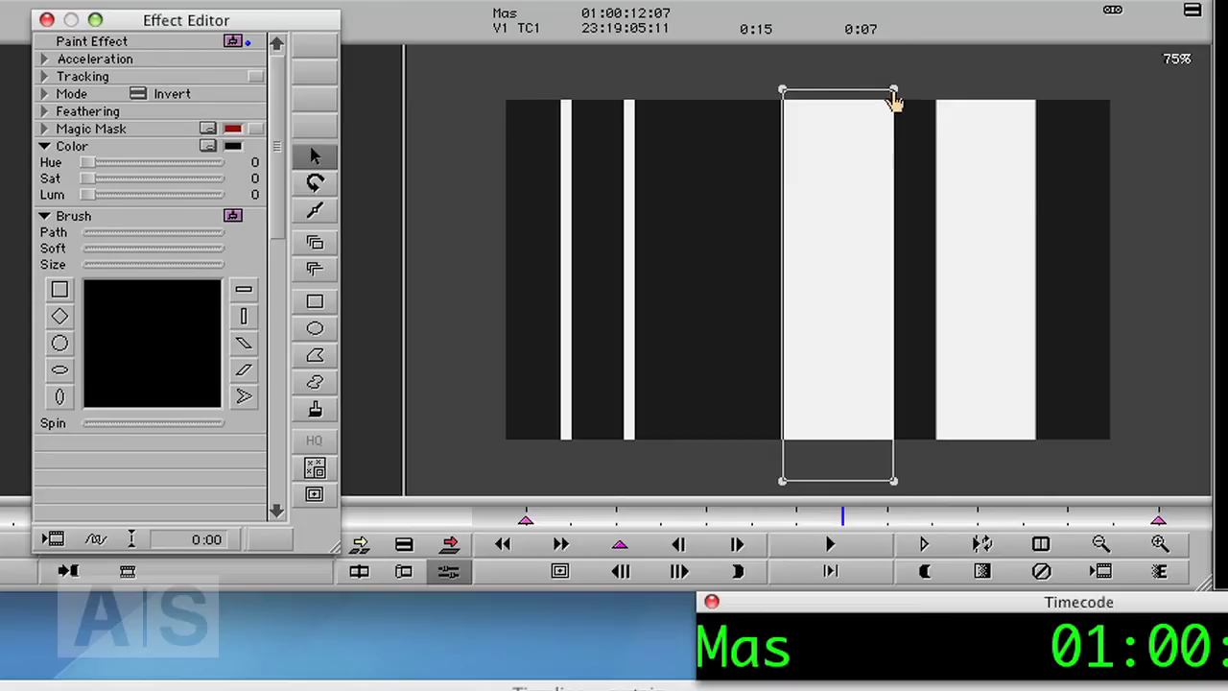
{"action": "left_click_drag", "start_coordinate": [892, 100], "coordinate": [787, 95]}
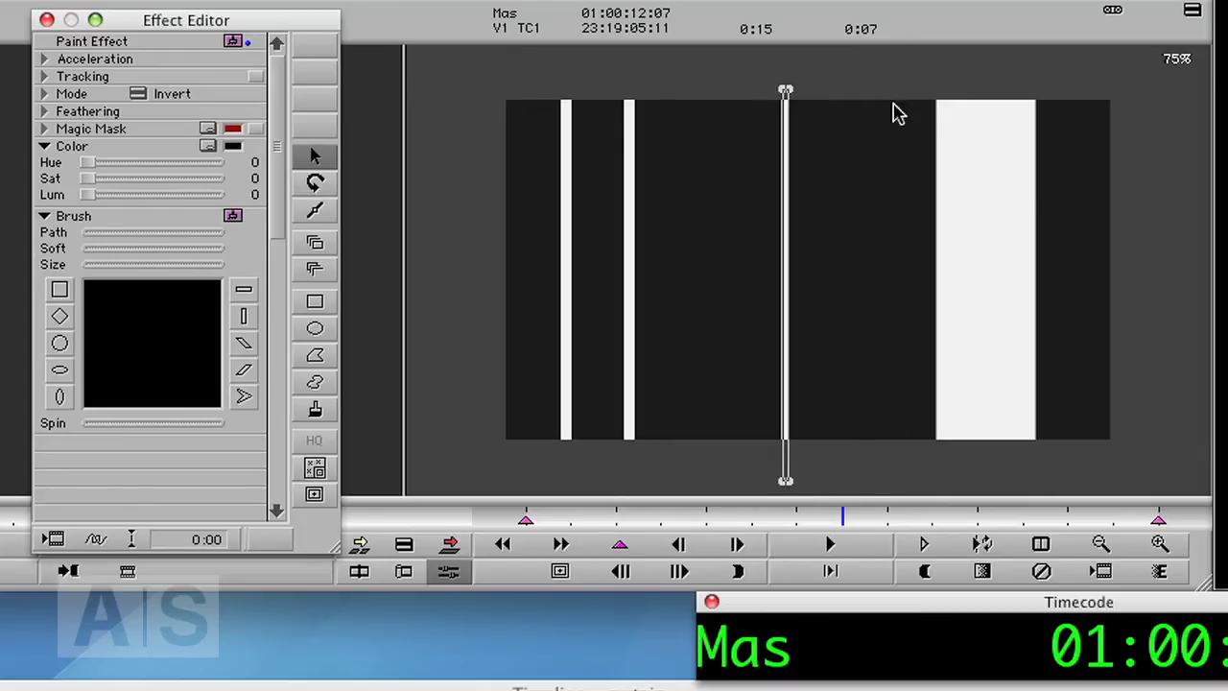
{"action": "left_click", "coordinate": [995, 156]}
{"action": "left_click_drag", "start_coordinate": [1036, 87], "coordinate": [941, 91]}
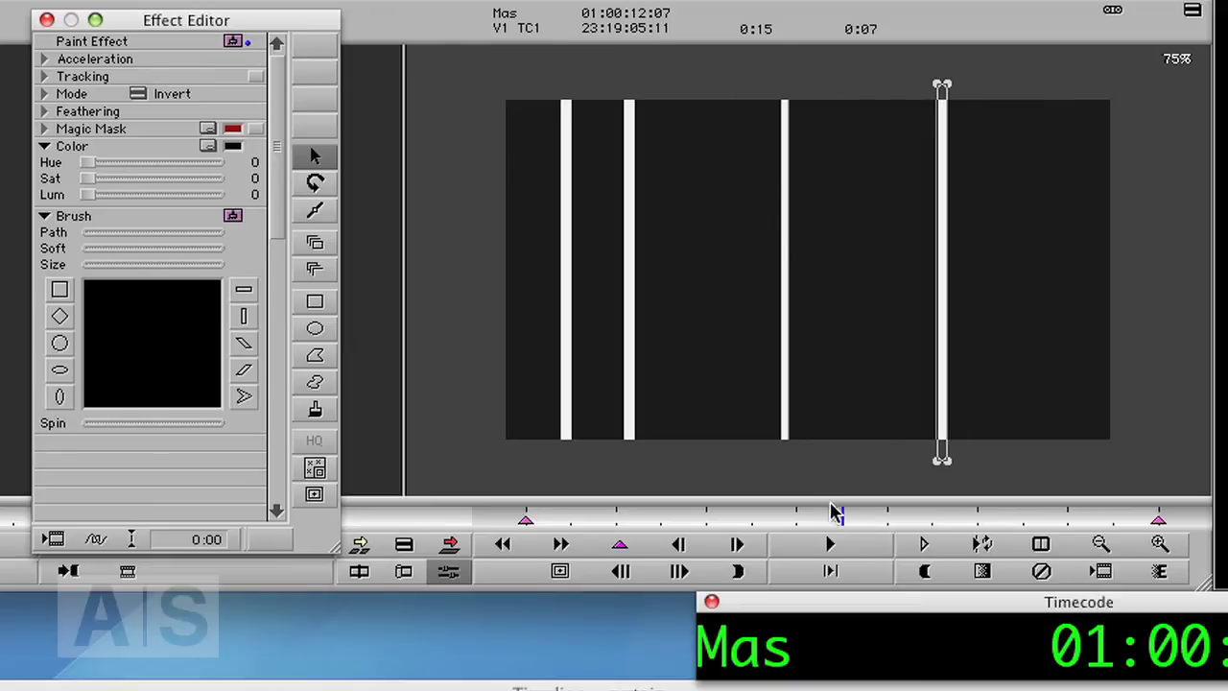
{"action": "mouse_move", "coordinate": [853, 520]}
{"action": "left_mouse_down"}
{"action": "mouse_move", "coordinate": [761, 518]}
{"action": "mouse_move", "coordinate": [838, 520]}
{"action": "left_mouse_up"}
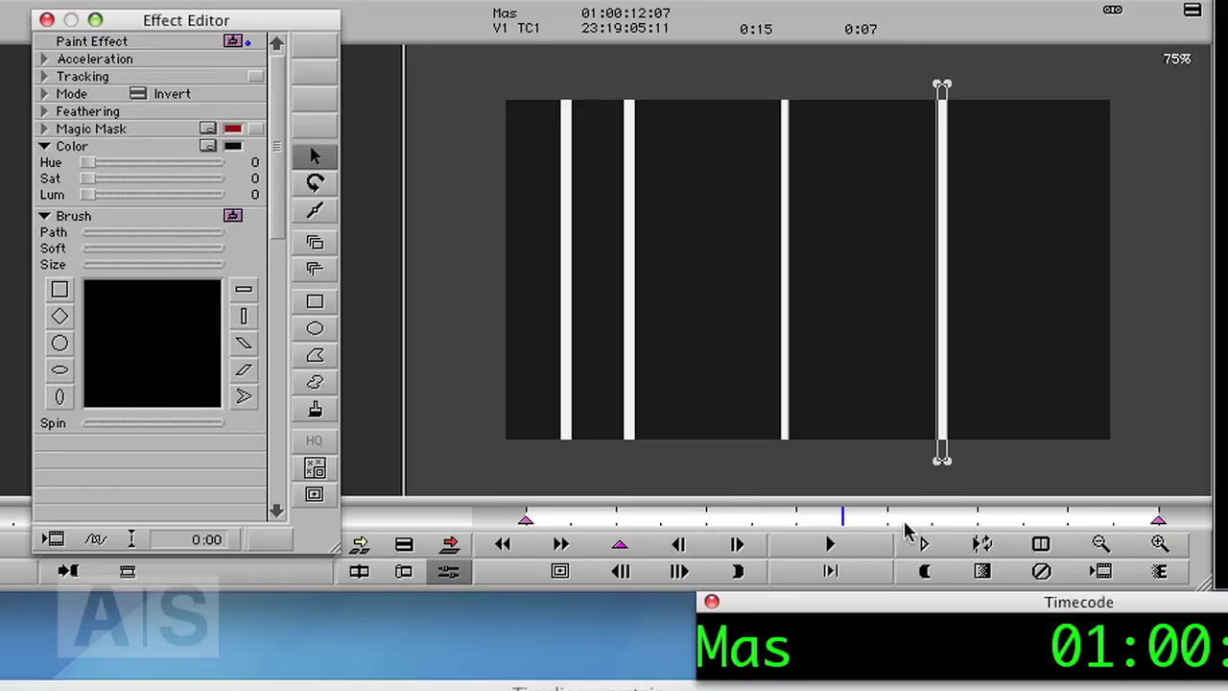
- Add a keyframe, go to the effect's end, and widen the two centre lines into broad bars
{"action": "left_click", "coordinate": [620, 546]}
{"action": "left_click", "coordinate": [1158, 519]}
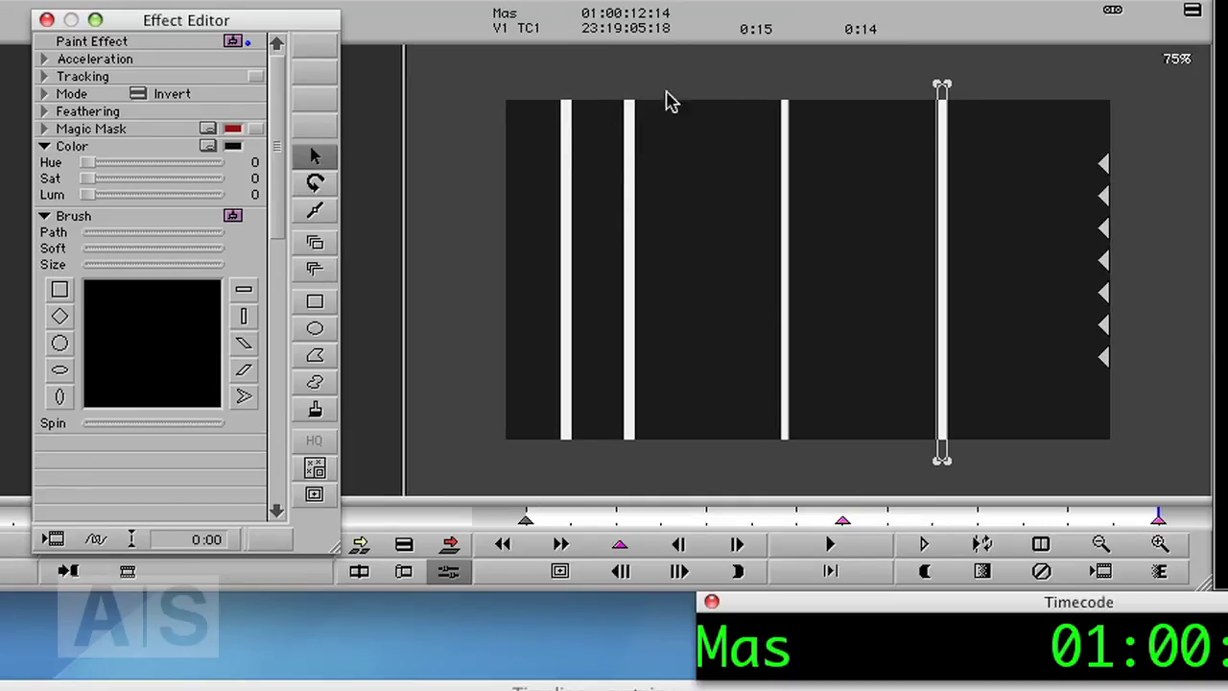
{"action": "left_click", "coordinate": [630, 149]}
{"action": "left_click_drag", "start_coordinate": [636, 84], "coordinate": [734, 91]}
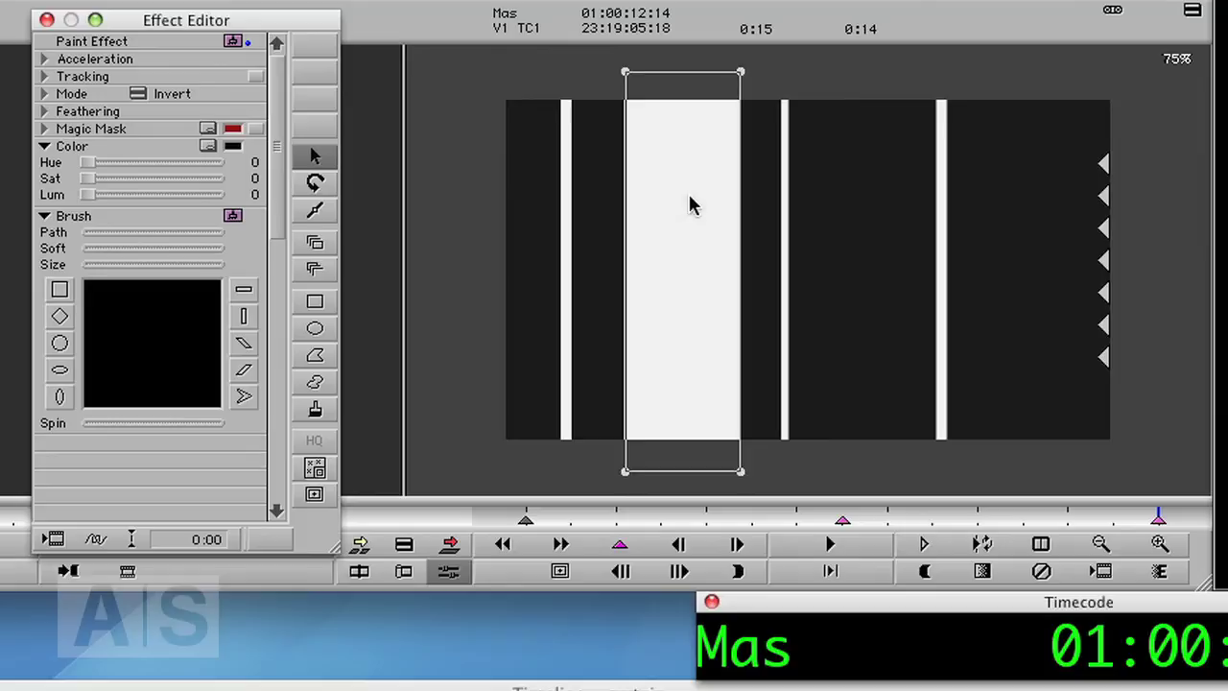
{"action": "left_click_drag", "start_coordinate": [689, 203], "coordinate": [857, 203]}
{"action": "left_click", "coordinate": [784, 183]}
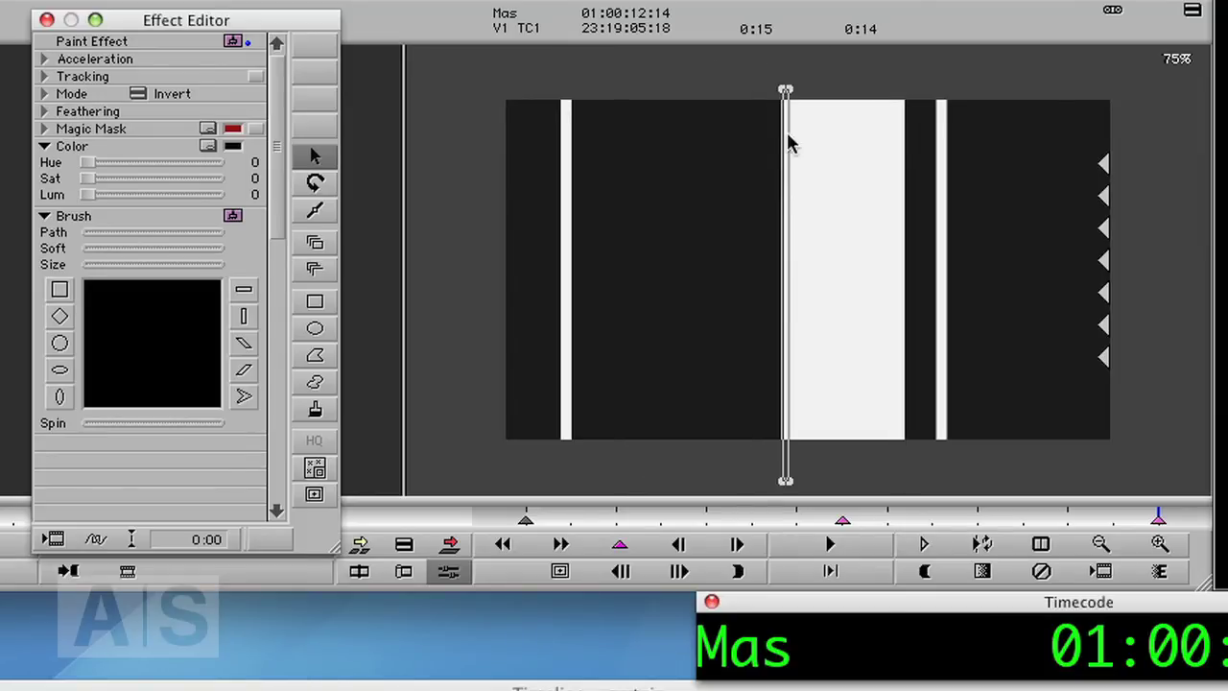
{"action": "left_click_drag", "start_coordinate": [783, 95], "coordinate": [726, 94]}
{"action": "left_click_drag", "start_coordinate": [761, 148], "coordinate": [705, 142]}
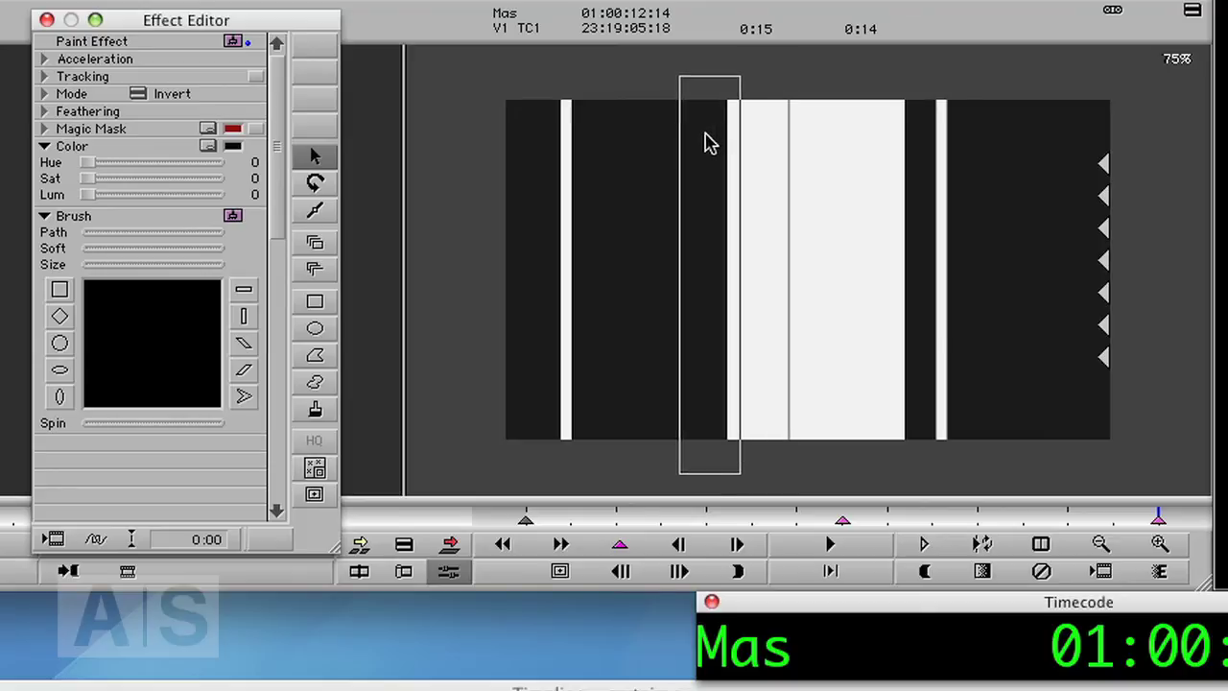
- Widen the left and right lines into broad white bars, then return to the first keyframe
{"action": "left_click", "coordinate": [568, 140]}
{"action": "left_click_drag", "start_coordinate": [570, 81], "coordinate": [636, 88]}
{"action": "left_click_drag", "start_coordinate": [631, 186], "coordinate": [700, 188]}
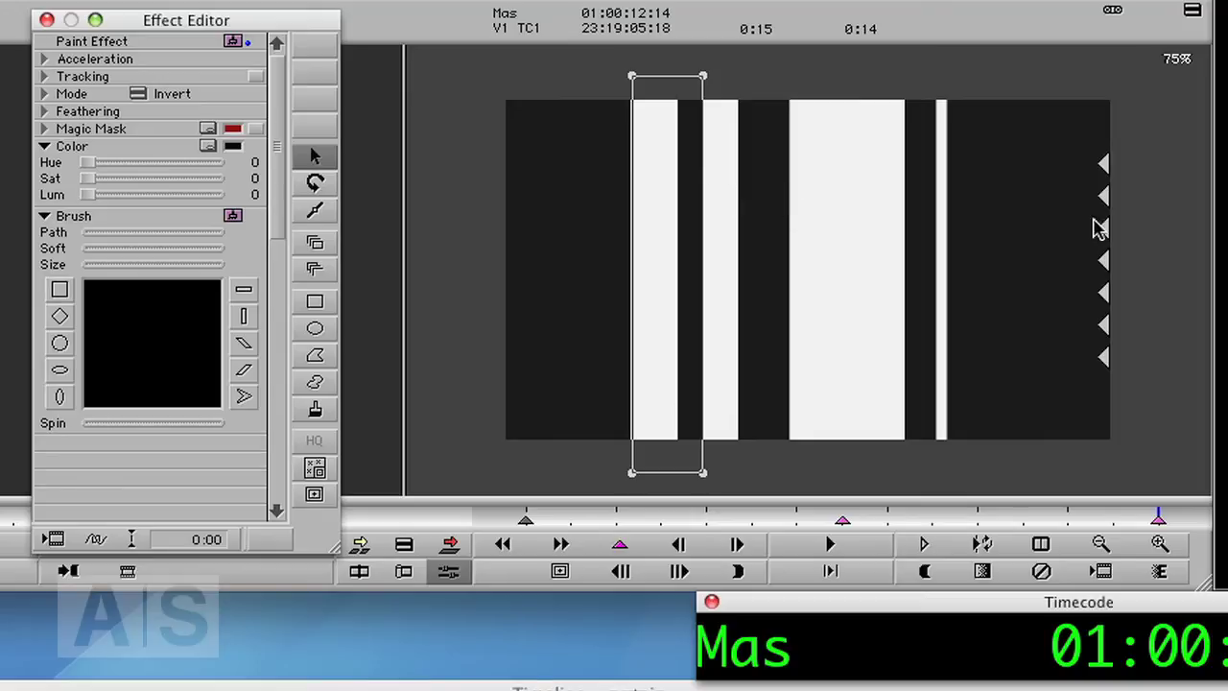
{"action": "left_click", "coordinate": [932, 213]}
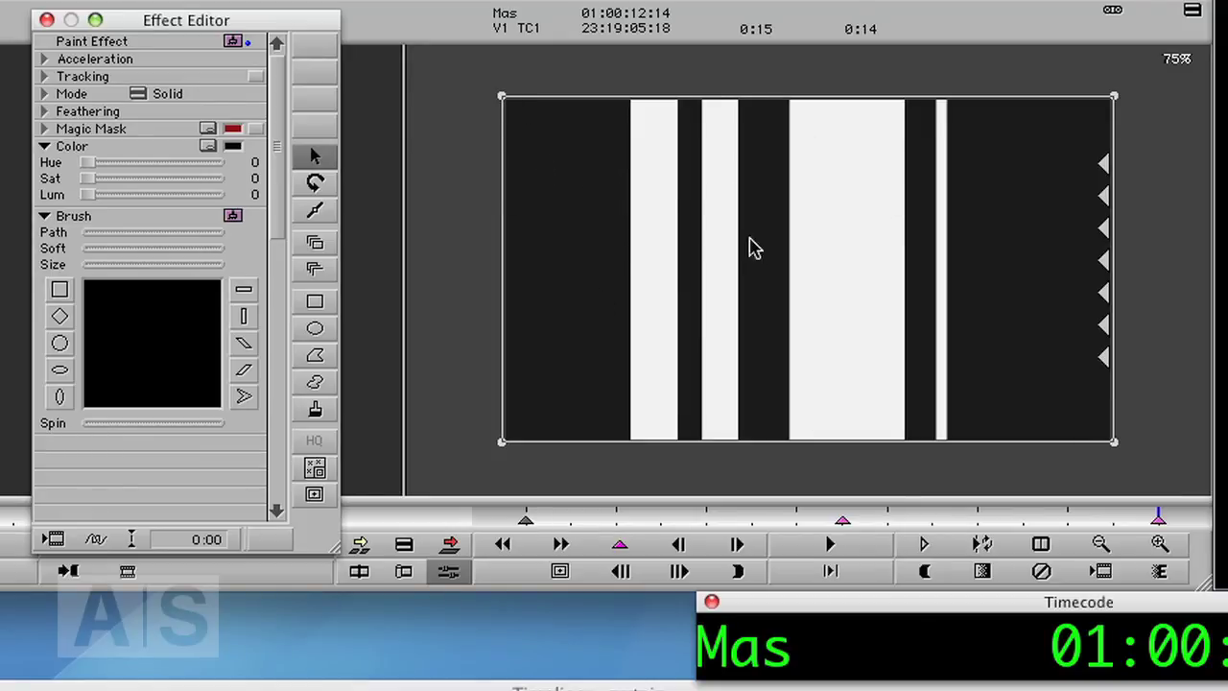
{"action": "left_click", "coordinate": [942, 89]}
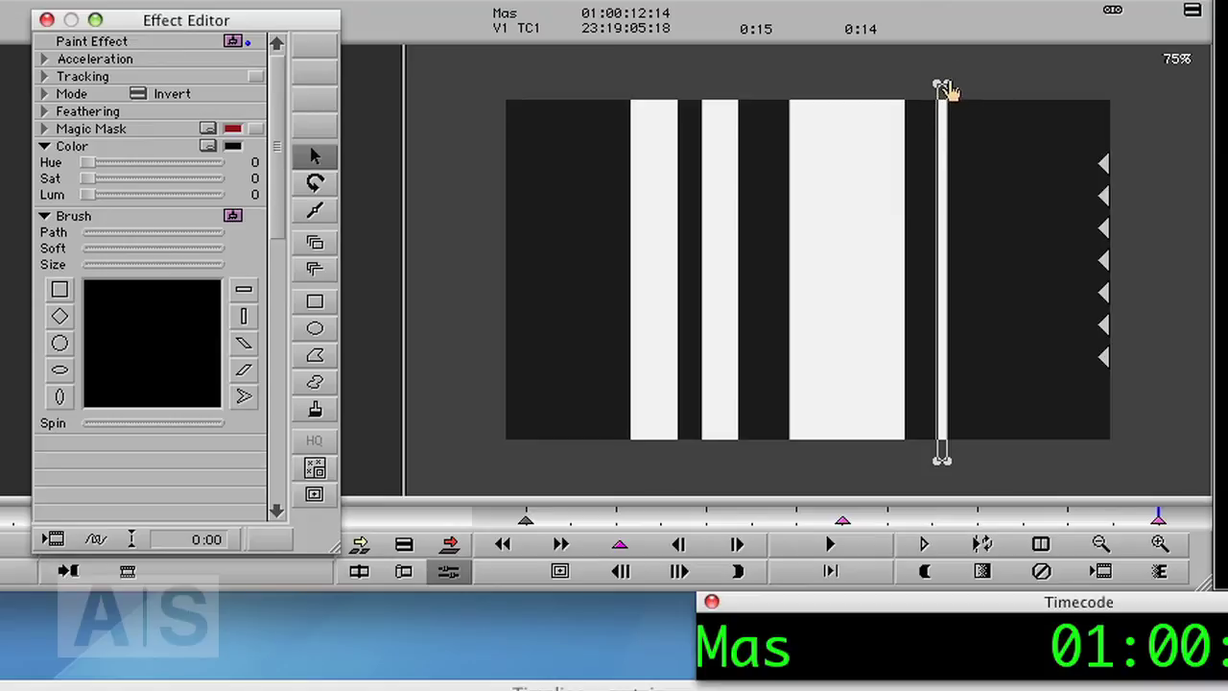
{"action": "left_click_drag", "start_coordinate": [945, 89], "coordinate": [1065, 90]}
{"action": "left_click_drag", "start_coordinate": [994, 124], "coordinate": [937, 123]}
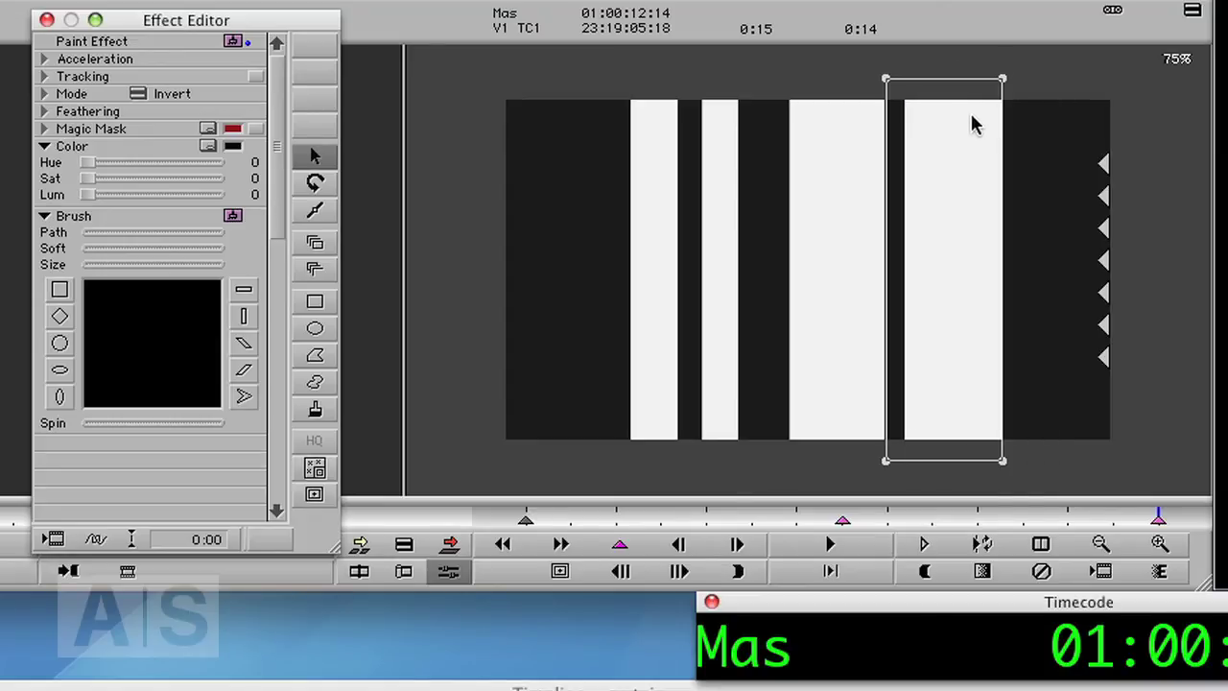
{"action": "left_click_drag", "start_coordinate": [1003, 86], "coordinate": [1049, 82]}
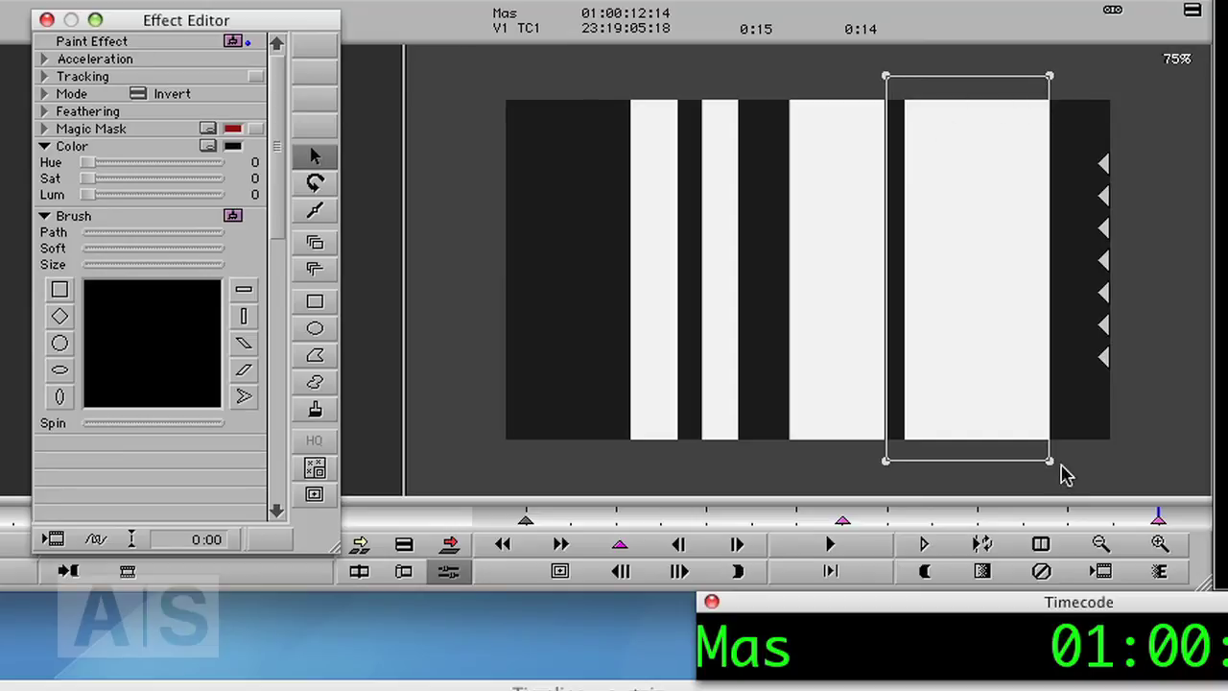
{"action": "left_click", "coordinate": [525, 519]}
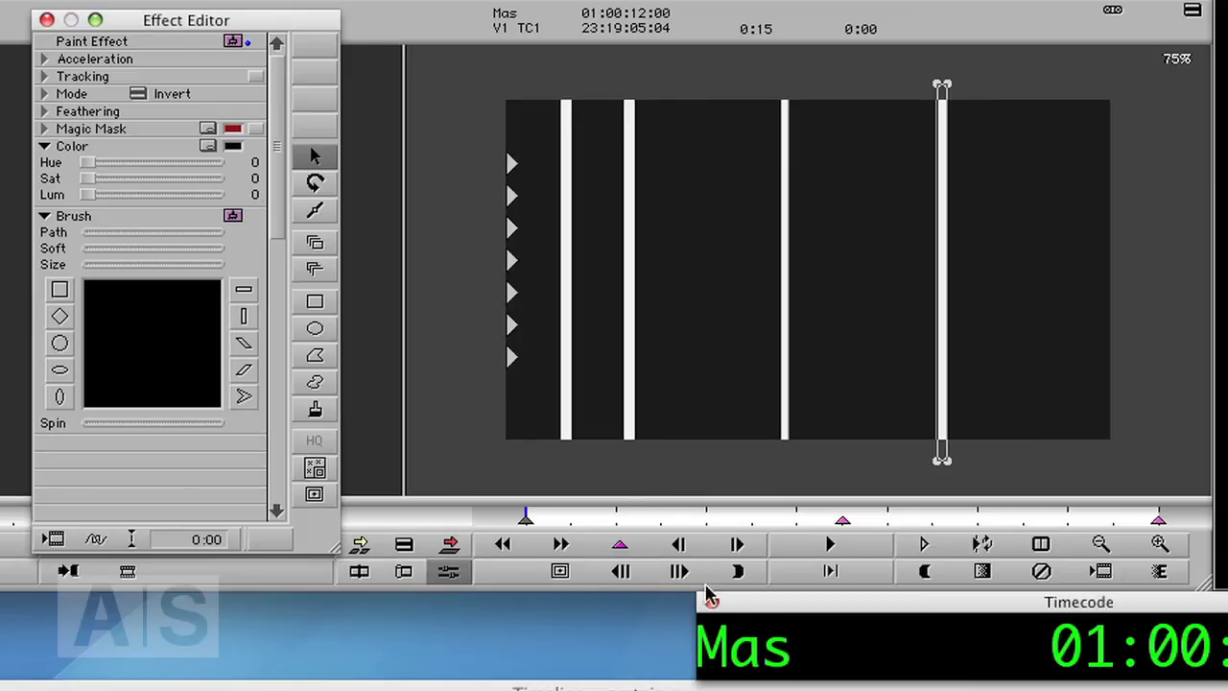
{"action": "key", "text": "space"}
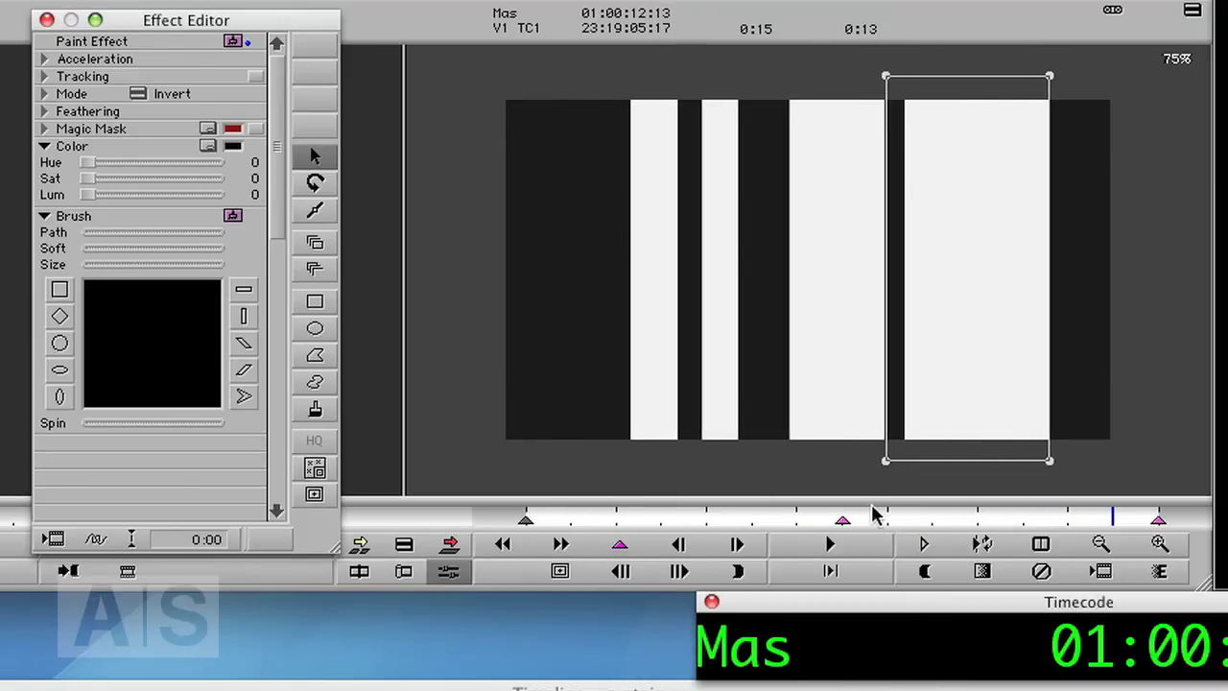
{"action": "left_click", "coordinate": [842, 521]}
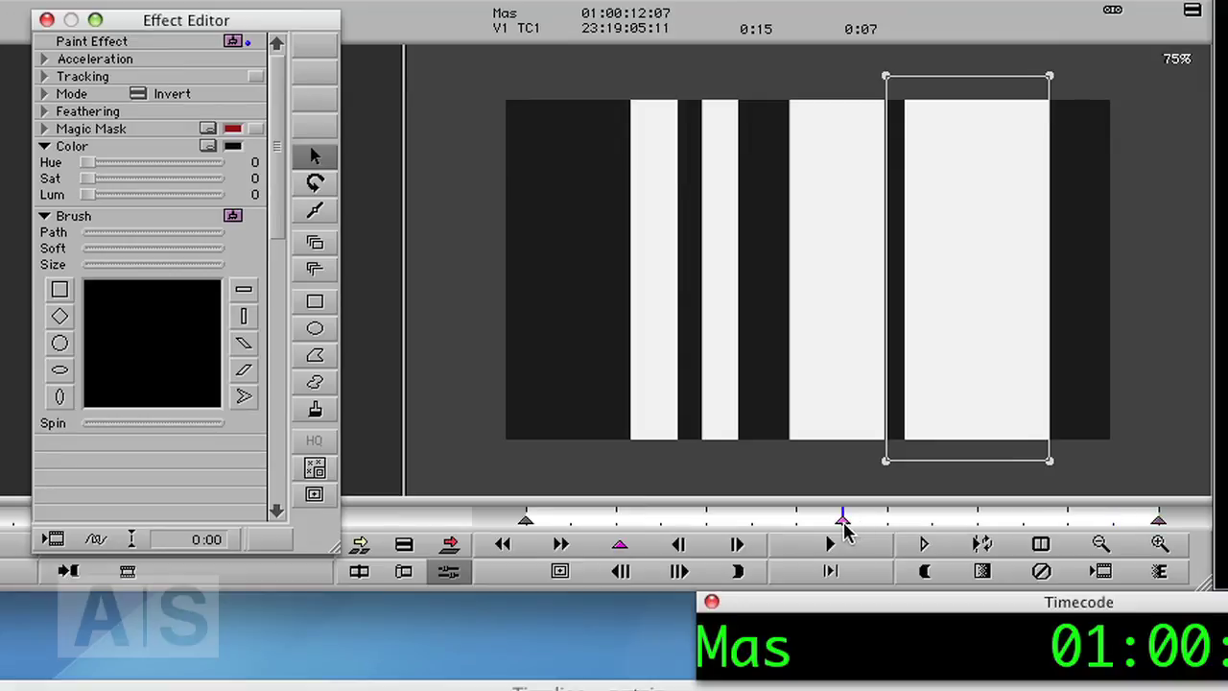
{"action": "left_click_drag", "start_coordinate": [842, 523], "coordinate": [554, 523]}
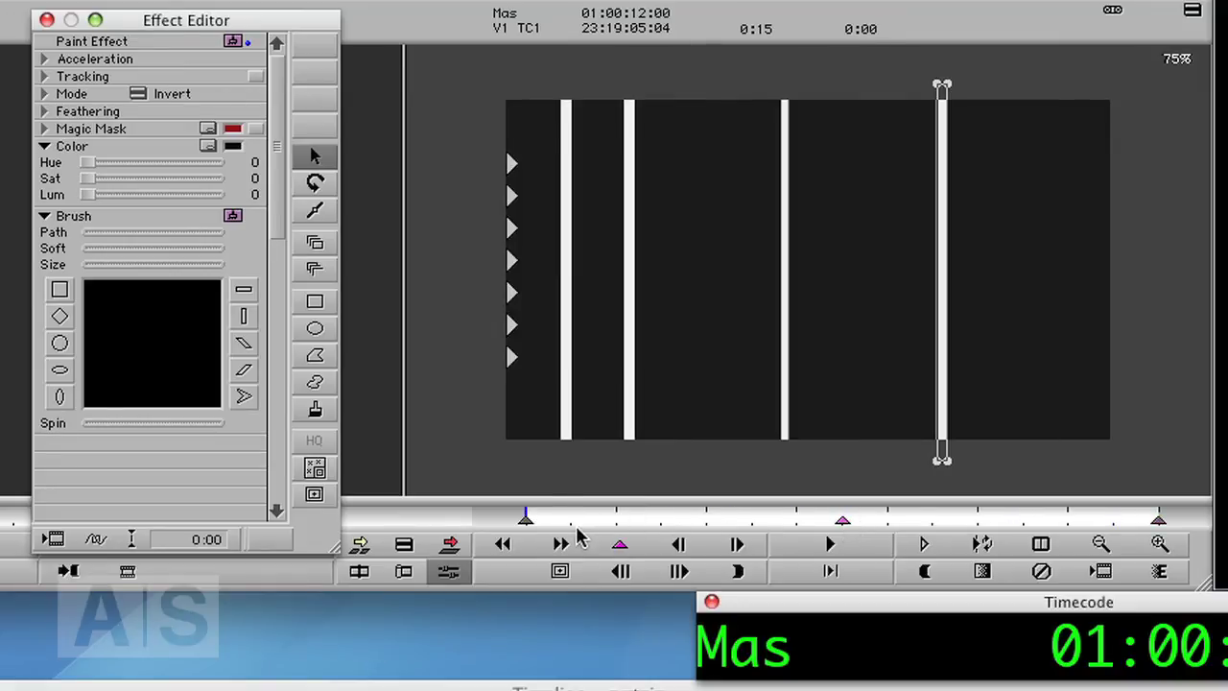
{"action": "key", "text": "space"}
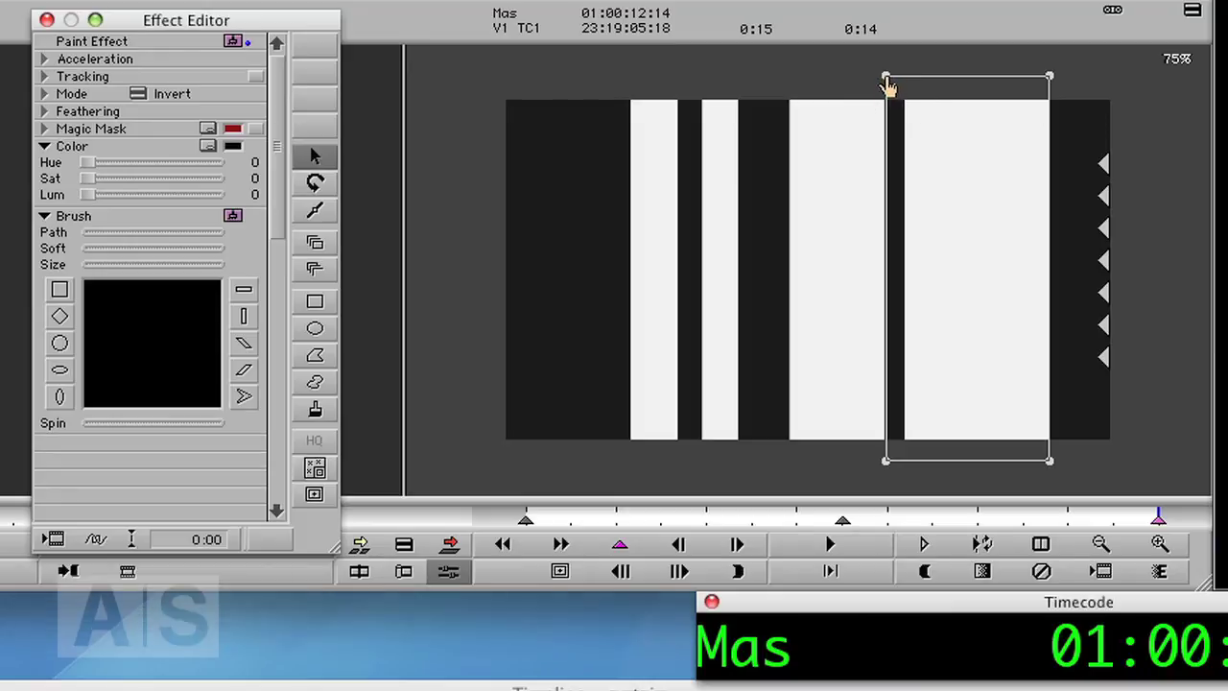
- Stretch the white bars to the frame edges and narrow the dark bands to three thin gaps
{"action": "left_click_drag", "start_coordinate": [885, 85], "coordinate": [498, 100]}
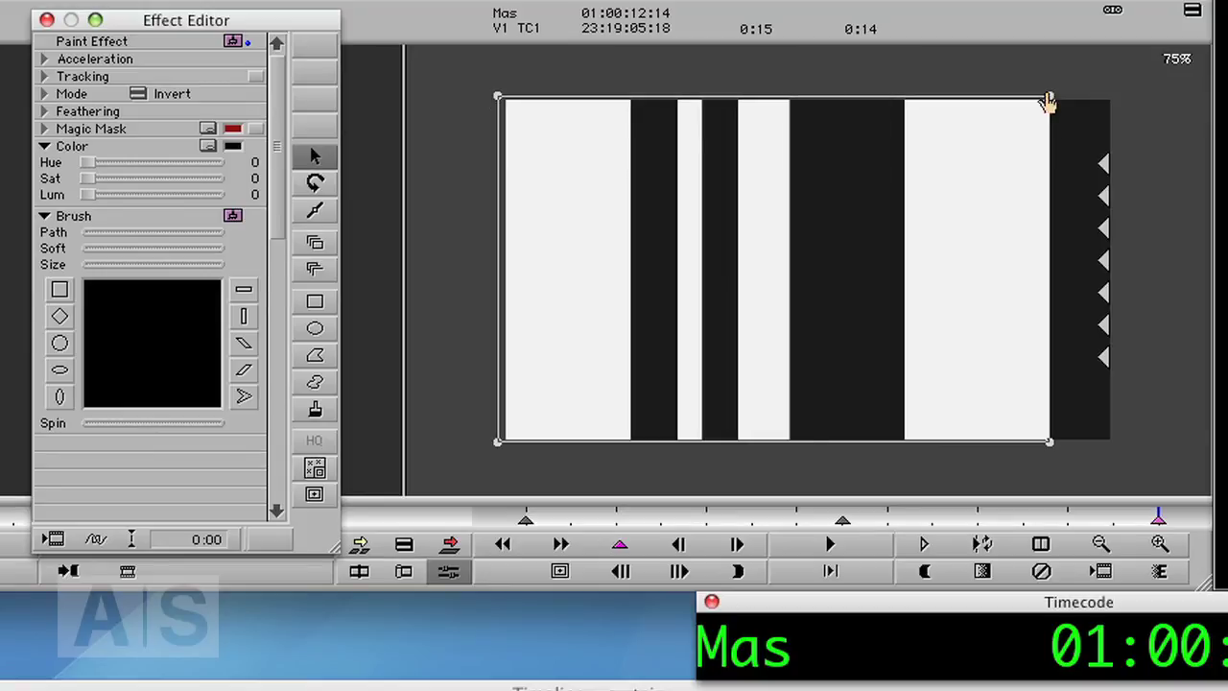
{"action": "left_click_drag", "start_coordinate": [1048, 108], "coordinate": [1113, 110]}
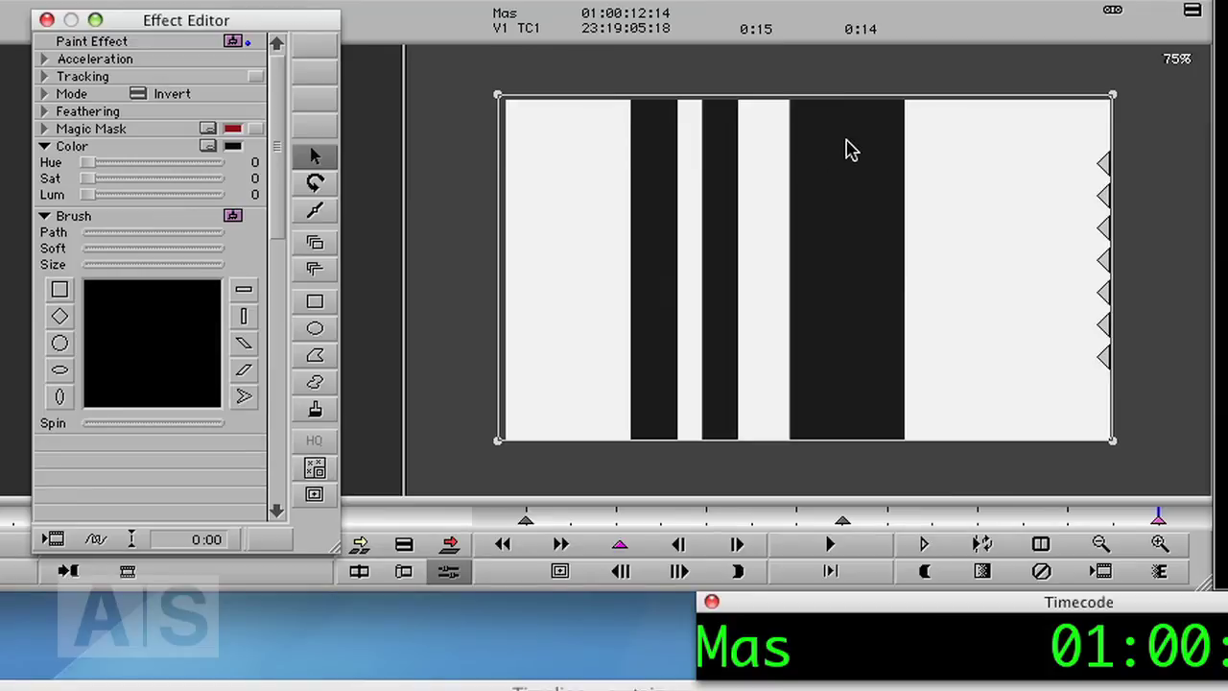
{"action": "mouse_move", "coordinate": [851, 102]}
{"action": "left_mouse_down"}
{"action": "mouse_move", "coordinate": [1083, 90]}
{"action": "mouse_move", "coordinate": [1076, 102]}
{"action": "mouse_move", "coordinate": [1083, 85]}
{"action": "left_mouse_up"}
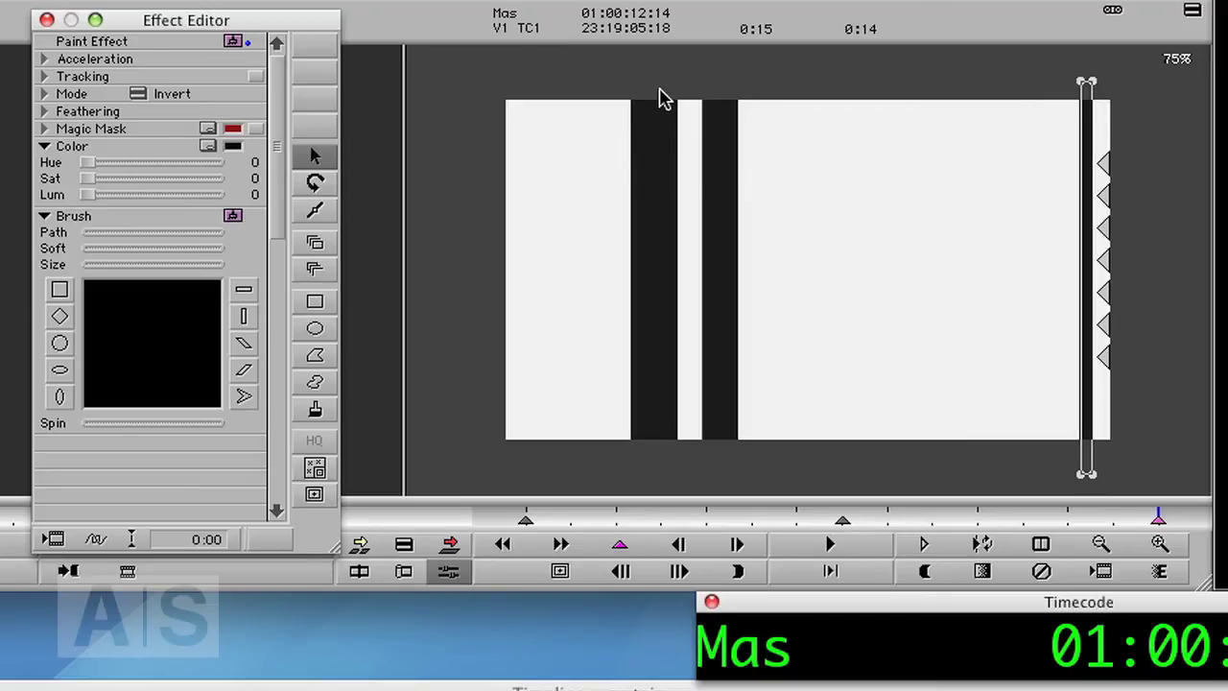
{"action": "mouse_move", "coordinate": [660, 99]}
{"action": "left_mouse_down"}
{"action": "mouse_move", "coordinate": [971, 91]}
{"action": "mouse_move", "coordinate": [922, 92]}
{"action": "left_mouse_up"}
{"action": "left_click", "coordinate": [711, 101]}
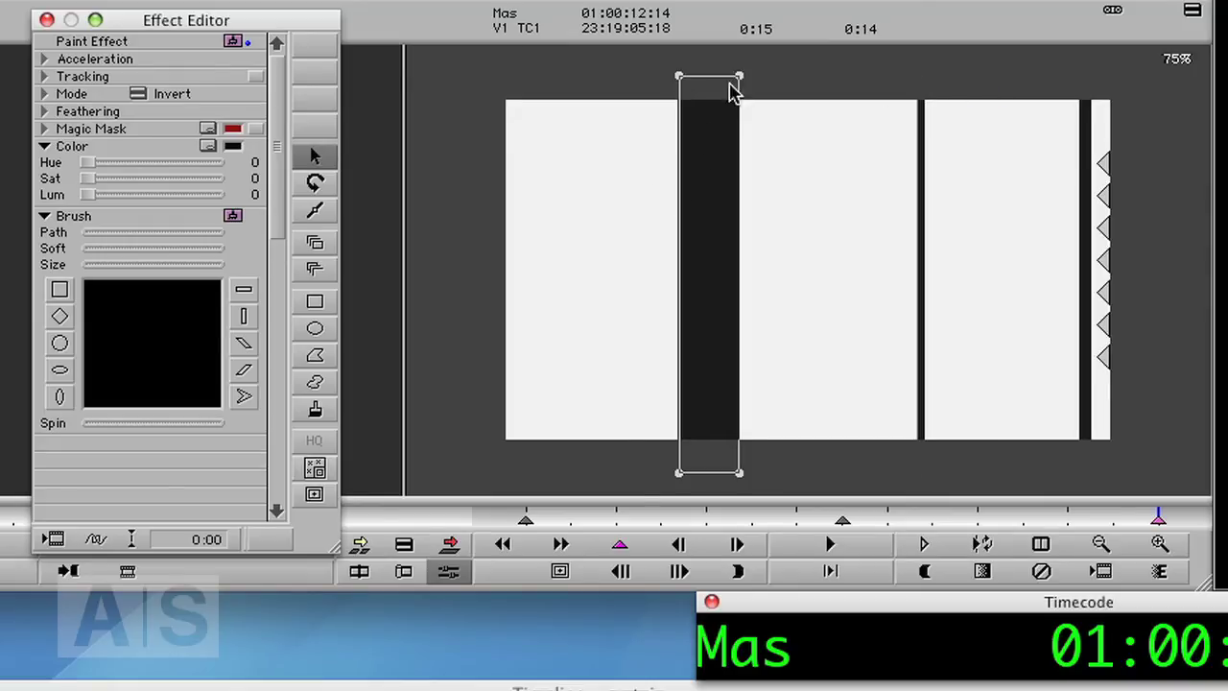
{"action": "left_click_drag", "start_coordinate": [729, 90], "coordinate": [537, 91]}
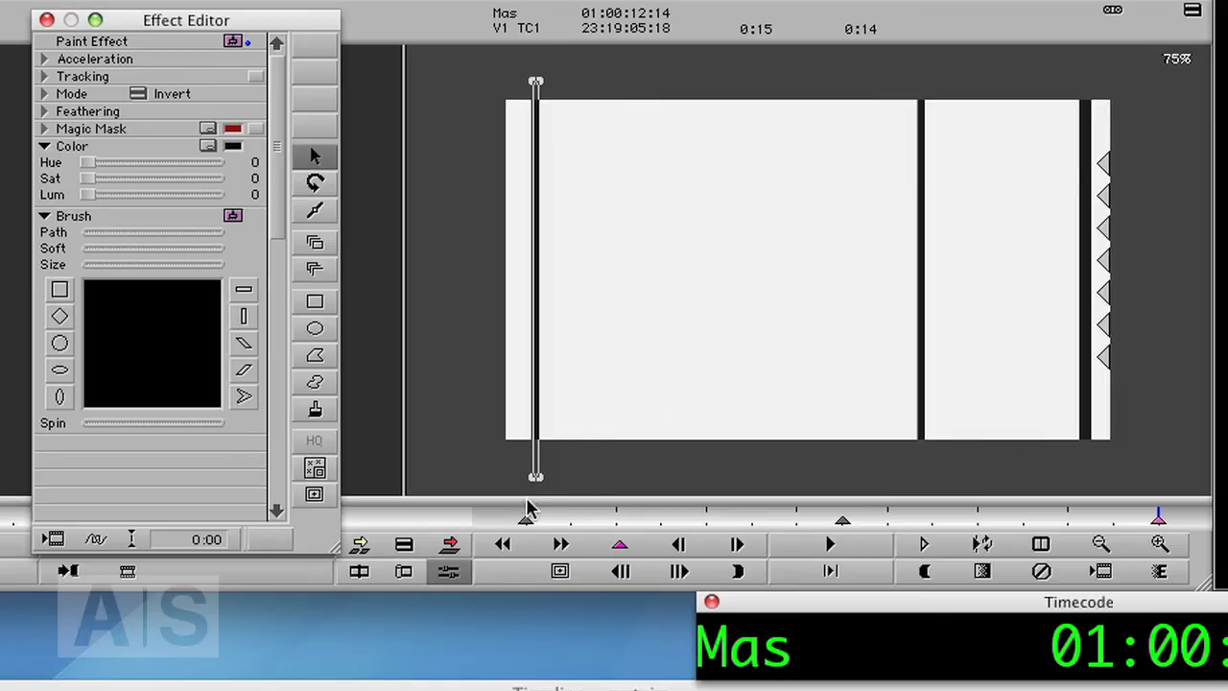
{"action": "left_click", "coordinate": [563, 545]}
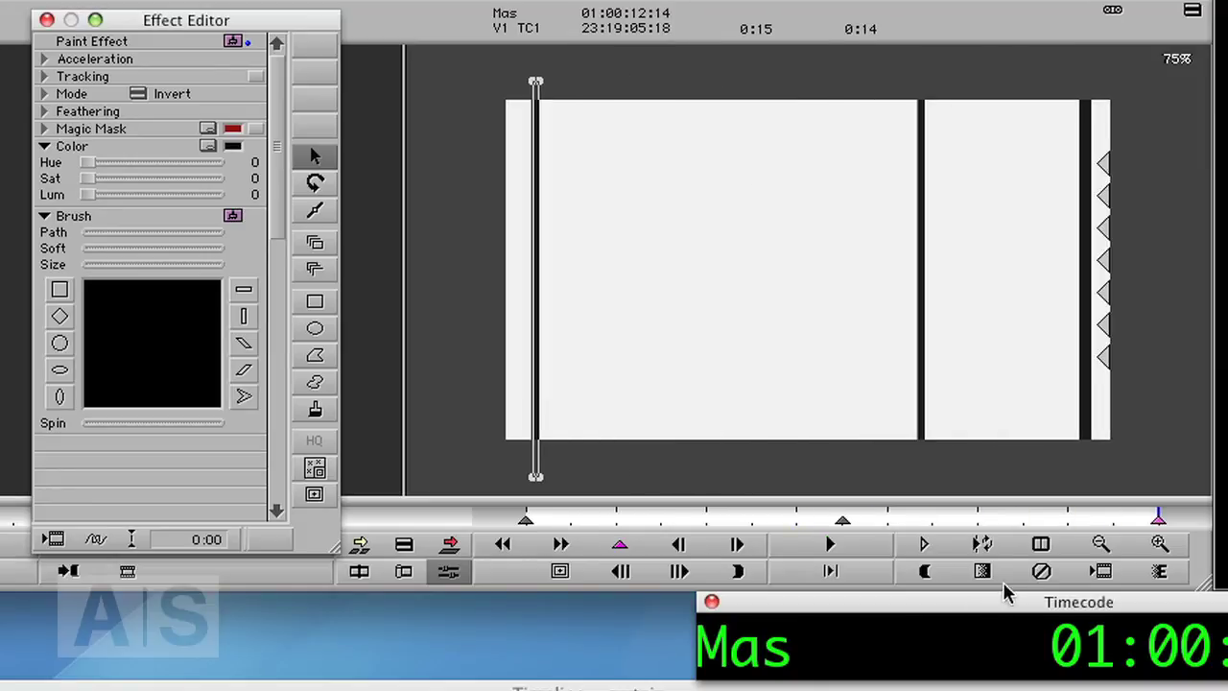
{"action": "left_click_drag", "start_coordinate": [1022, 522], "coordinate": [529, 522]}
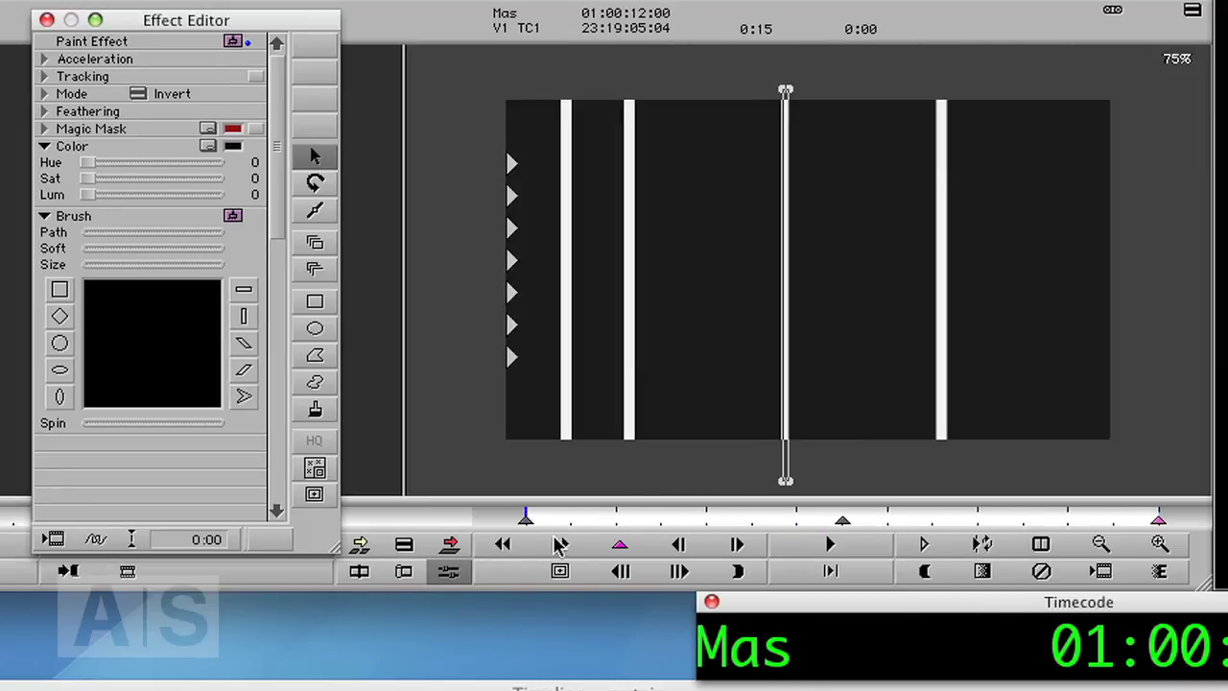
{"action": "left_click", "coordinate": [561, 545]}
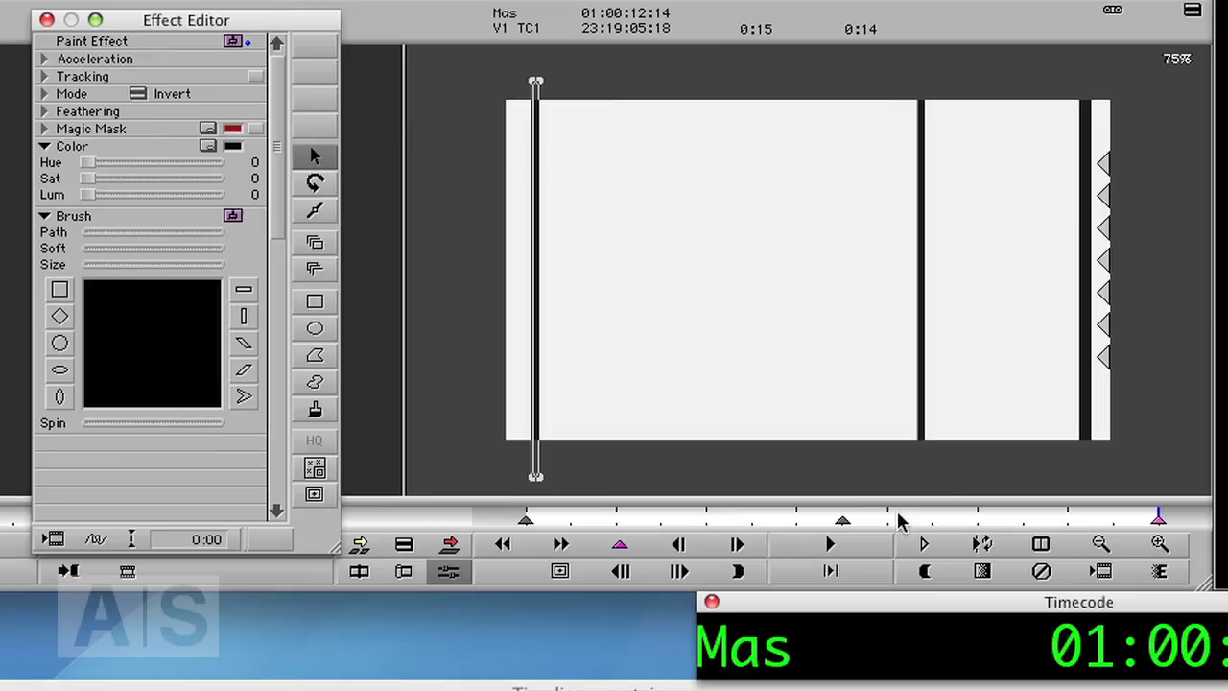
{"action": "left_click", "coordinate": [502, 542]}
{"action": "left_click_drag", "start_coordinate": [1101, 518], "coordinate": [534, 525]}
{"action": "left_click", "coordinate": [829, 544]}
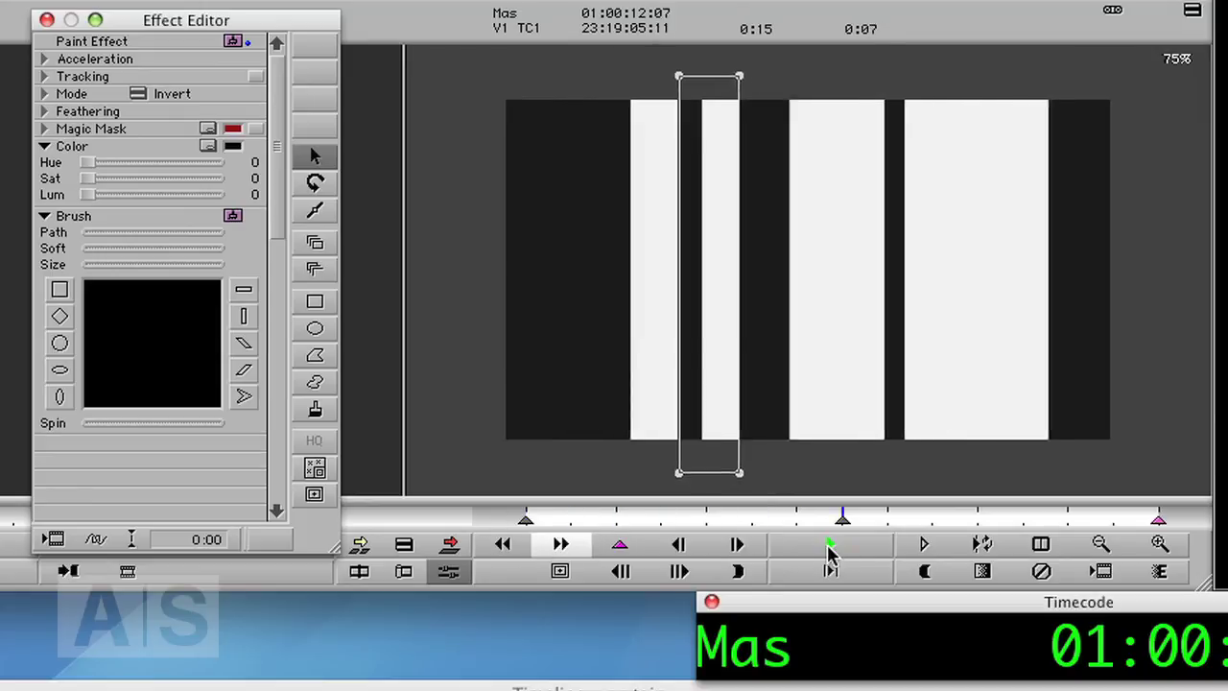
{"action": "left_click_drag", "start_coordinate": [1158, 518], "coordinate": [506, 541]}
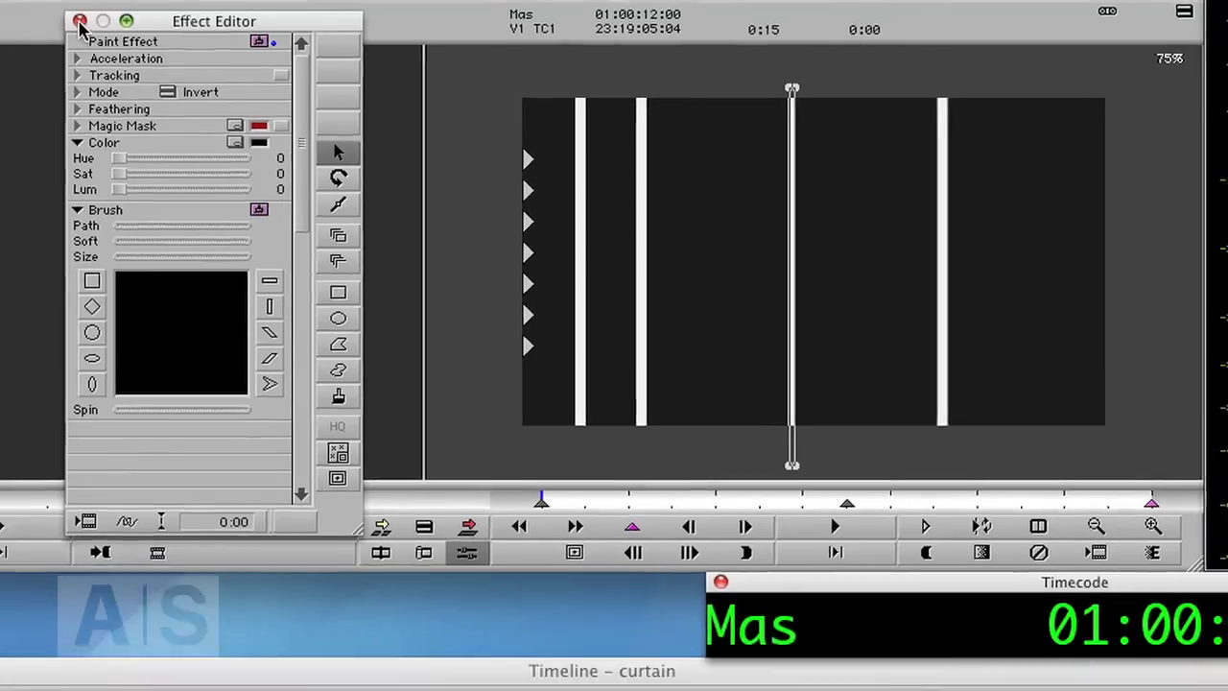
- Close the Effect Editor, render the V3 Paint Effect, and scrub through the result
{"action": "left_click", "coordinate": [46, 20]}
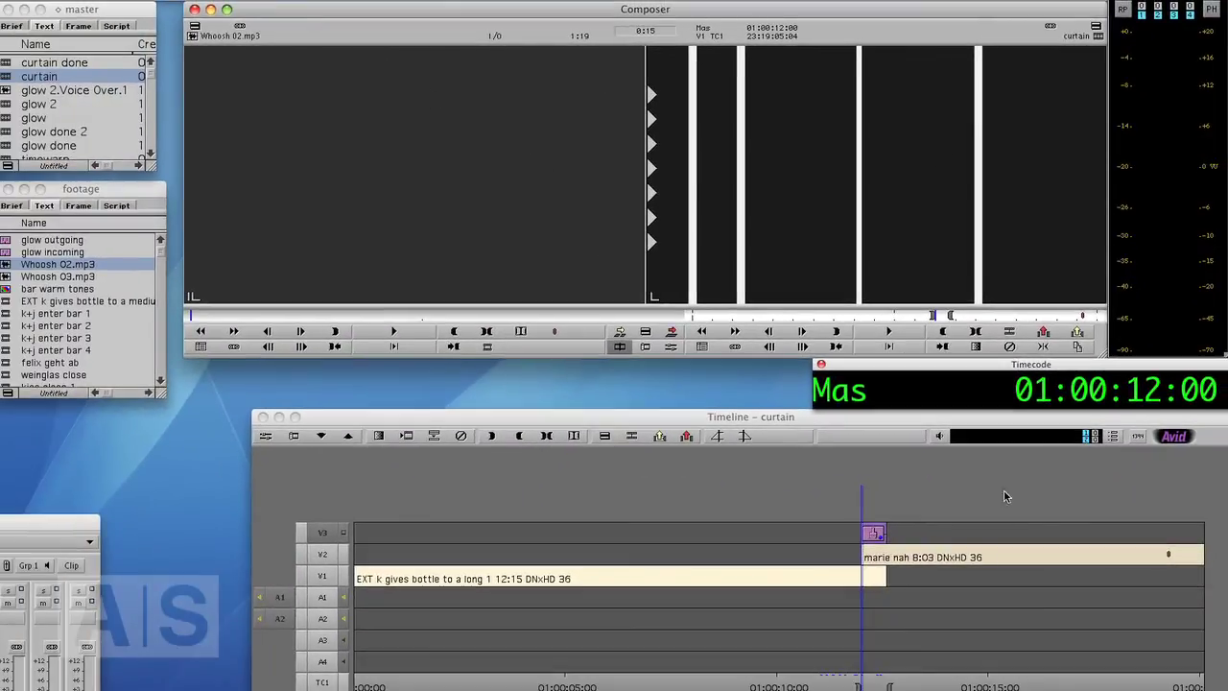
{"action": "left_click_drag", "start_coordinate": [873, 547], "coordinate": [875, 544]}
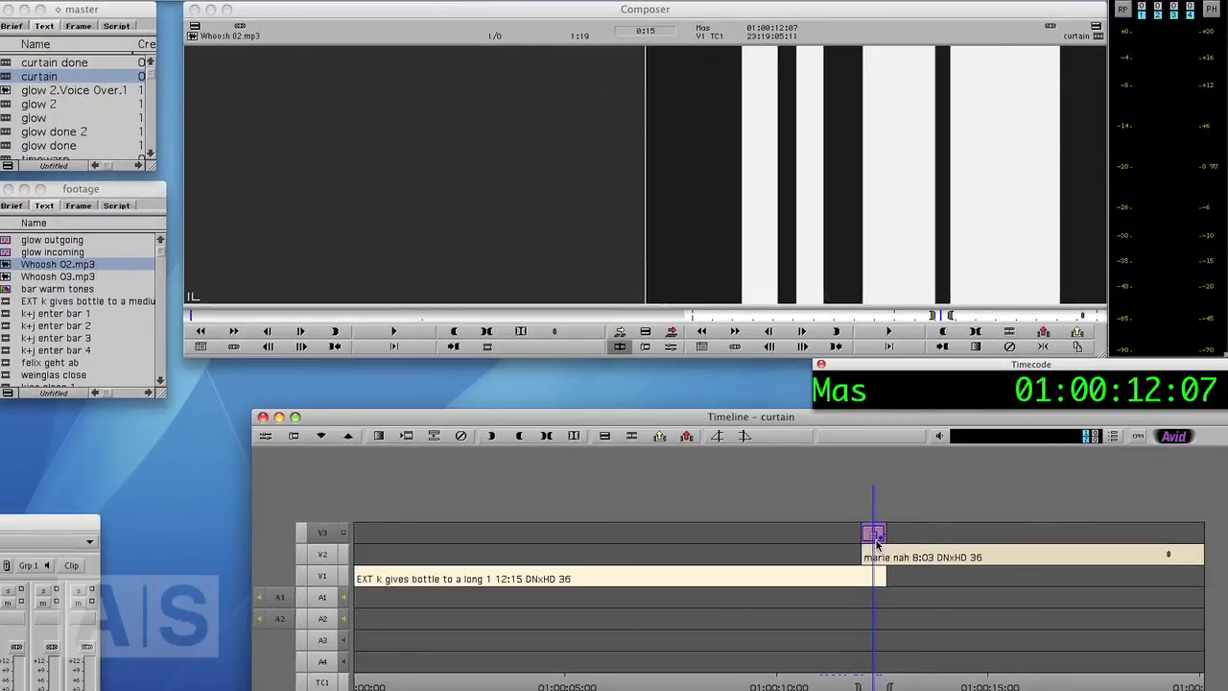
{"action": "key", "text": "super+r"}
{"action": "left_click", "coordinate": [480, 418]}
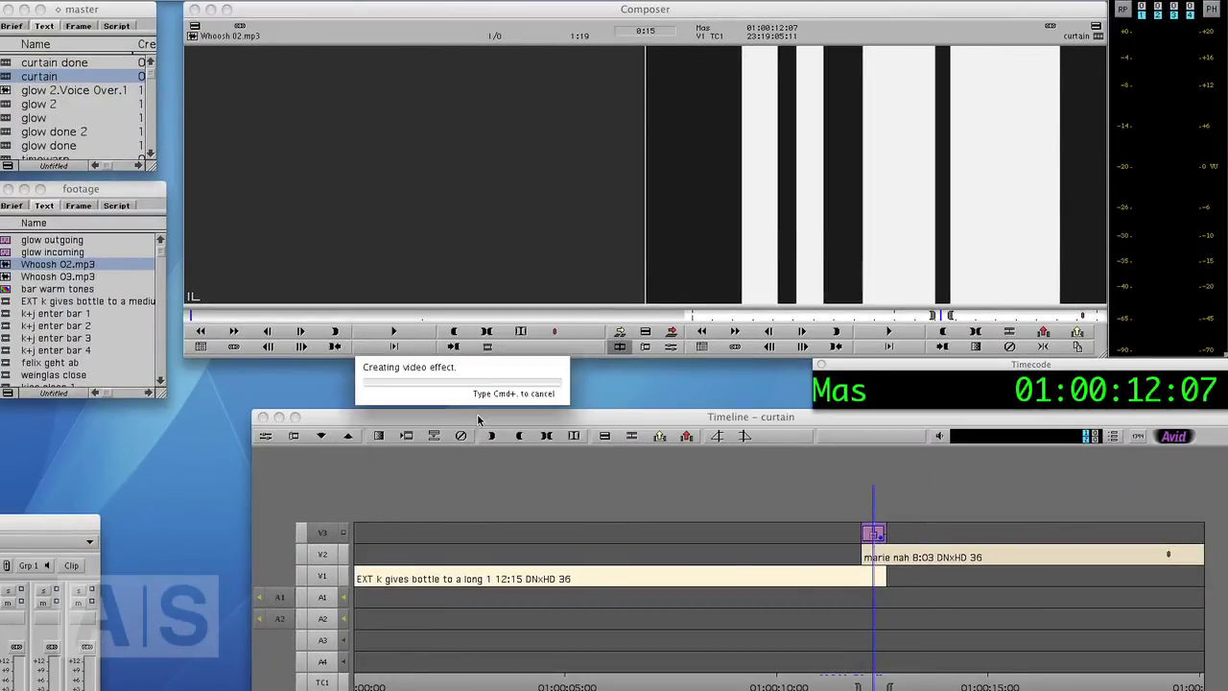
{"action": "left_click_drag", "start_coordinate": [871, 562], "coordinate": [880, 596]}
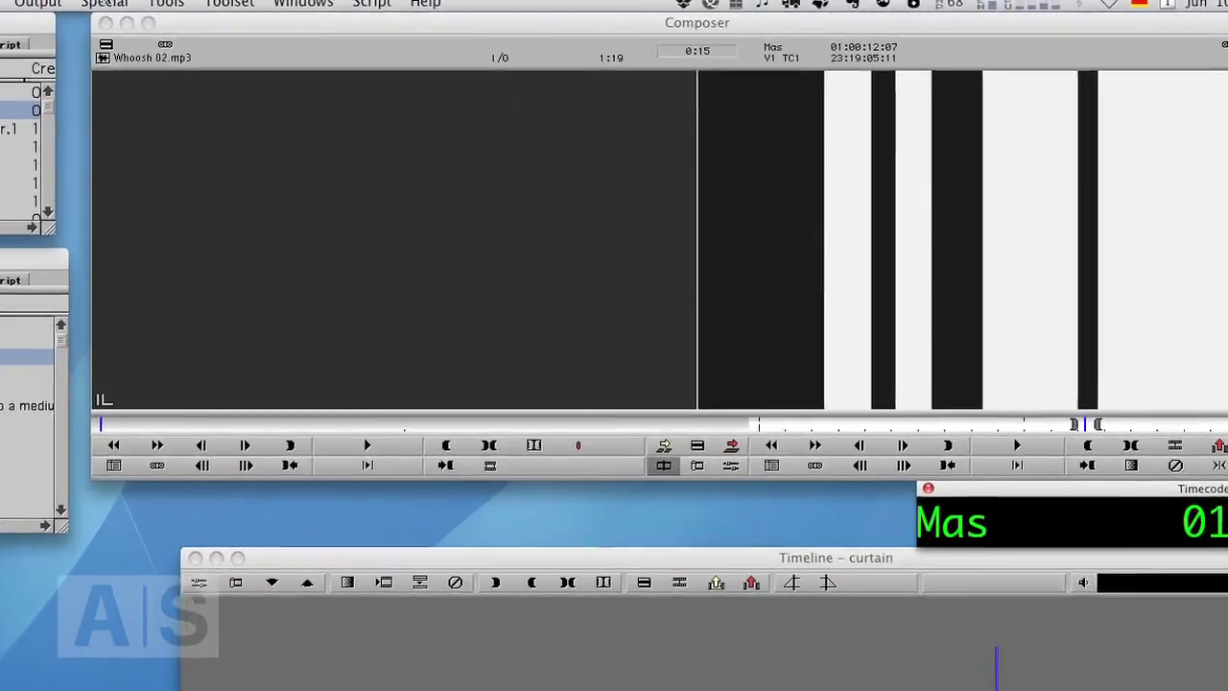
- Open the Effect Palette from Tools and show the Key category with Matte Key
{"action": "left_click", "coordinate": [241, 0]}
{"action": "left_click", "coordinate": [121, 467]}
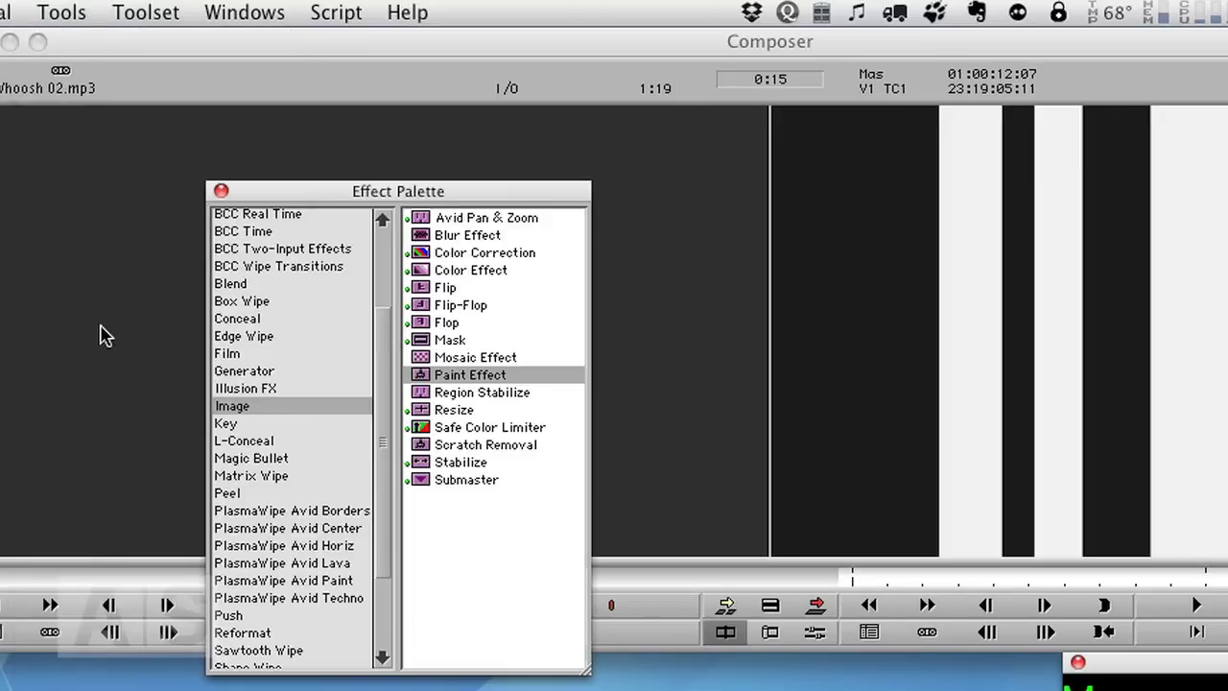
{"action": "left_click", "coordinate": [230, 424]}
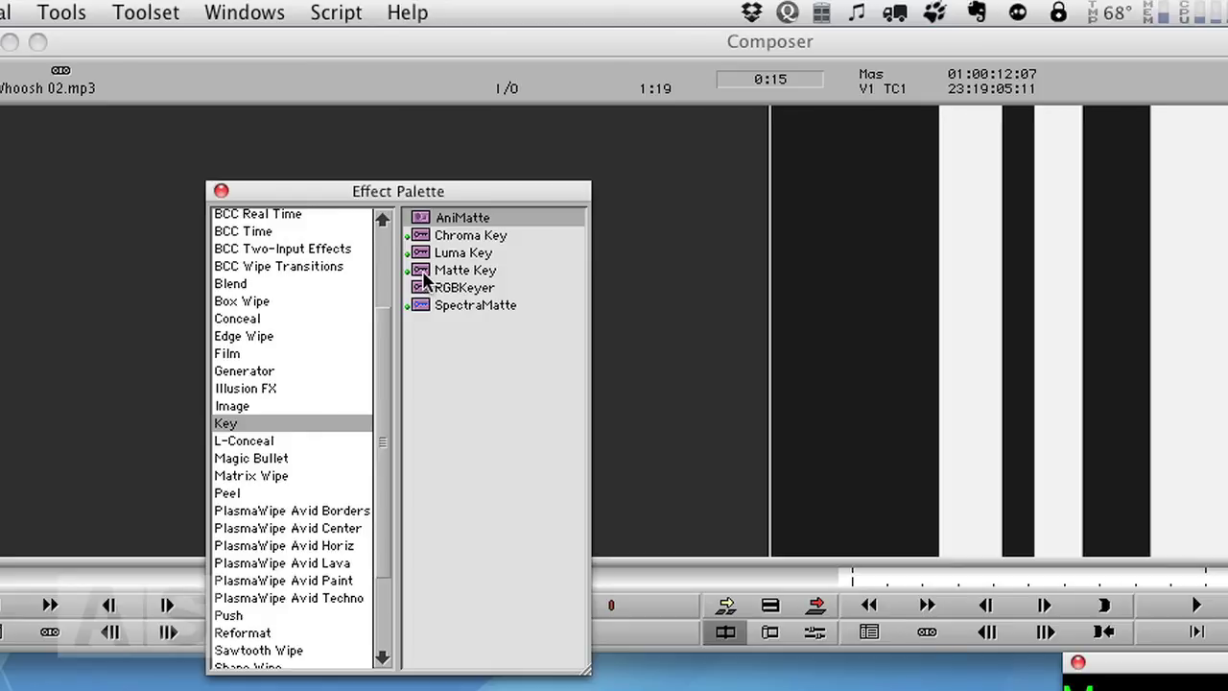
{"action": "left_click_drag", "start_coordinate": [427, 275], "coordinate": [1173, 690]}
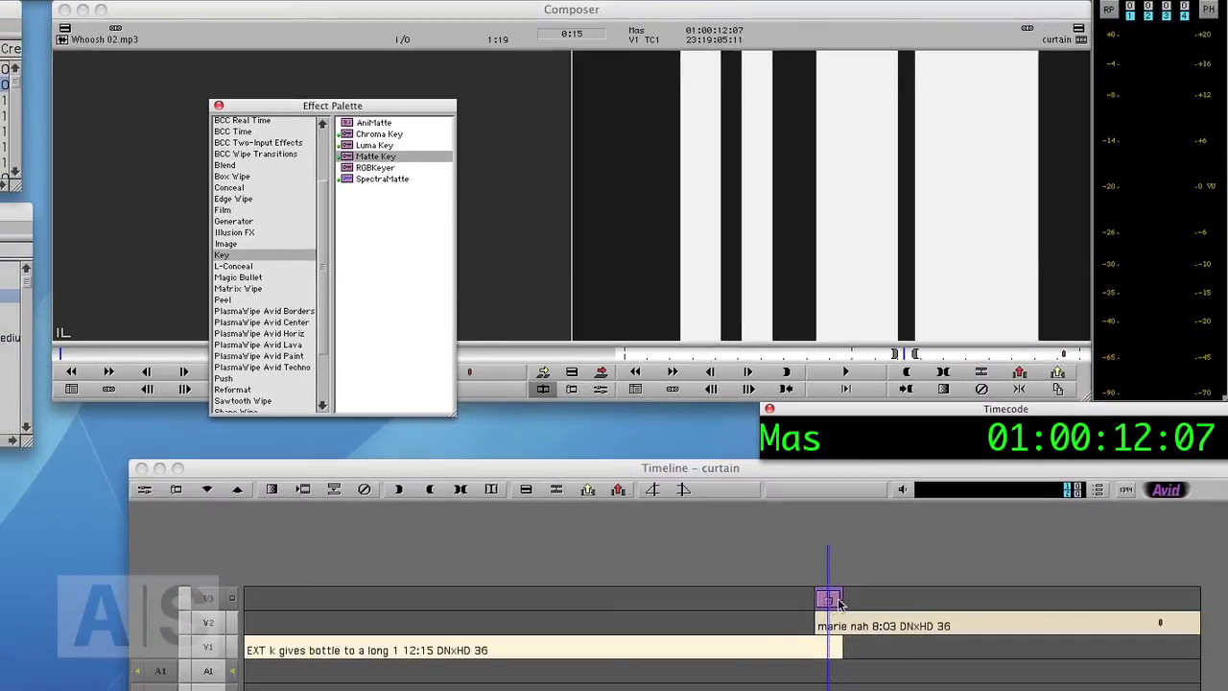
{"action": "left_click_drag", "start_coordinate": [837, 602], "coordinate": [846, 606]}
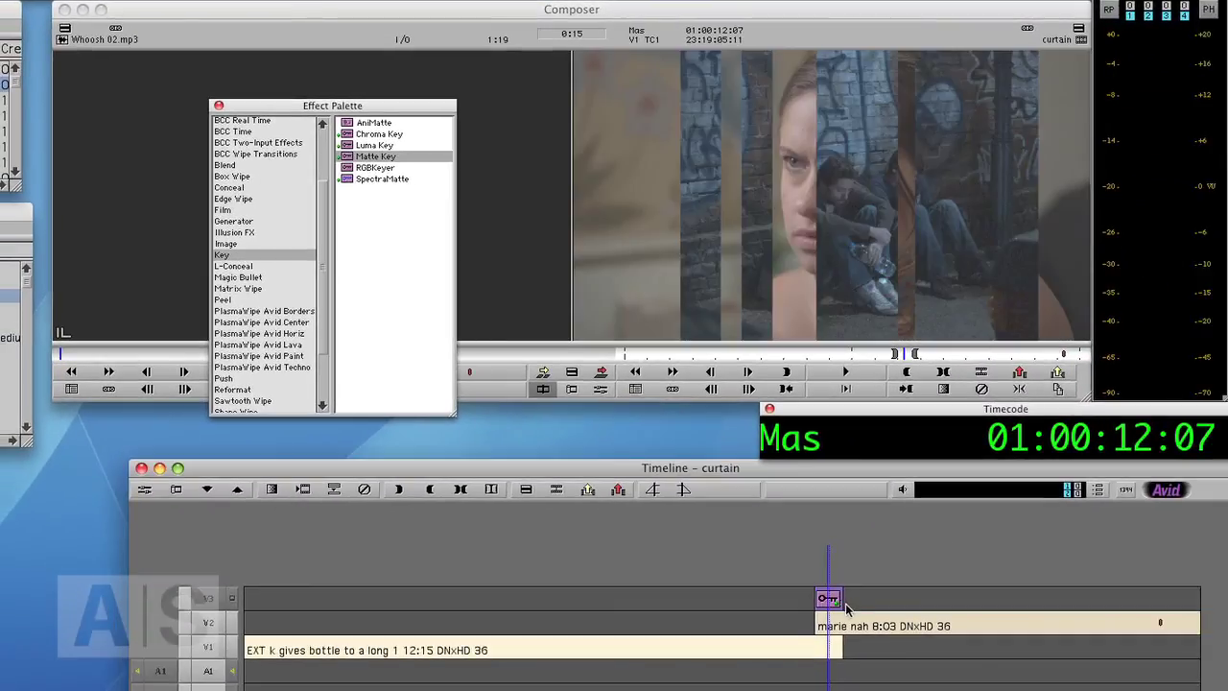
{"action": "key", "text": "Left"}
{"action": "key", "text": "Left"}
{"action": "key", "text": "Left"}
{"action": "key", "text": "Left"}
{"action": "key", "text": "Left"}
{"action": "key", "text": "Left"}
{"action": "key", "text": "Left"}
{"action": "key", "text": "Left"}
{"action": "key", "text": "Left"}
{"action": "key", "text": "Left"}
{"action": "key", "text": "Left"}
{"action": "key", "text": "Left"}
{"action": "key", "text": "Left"}
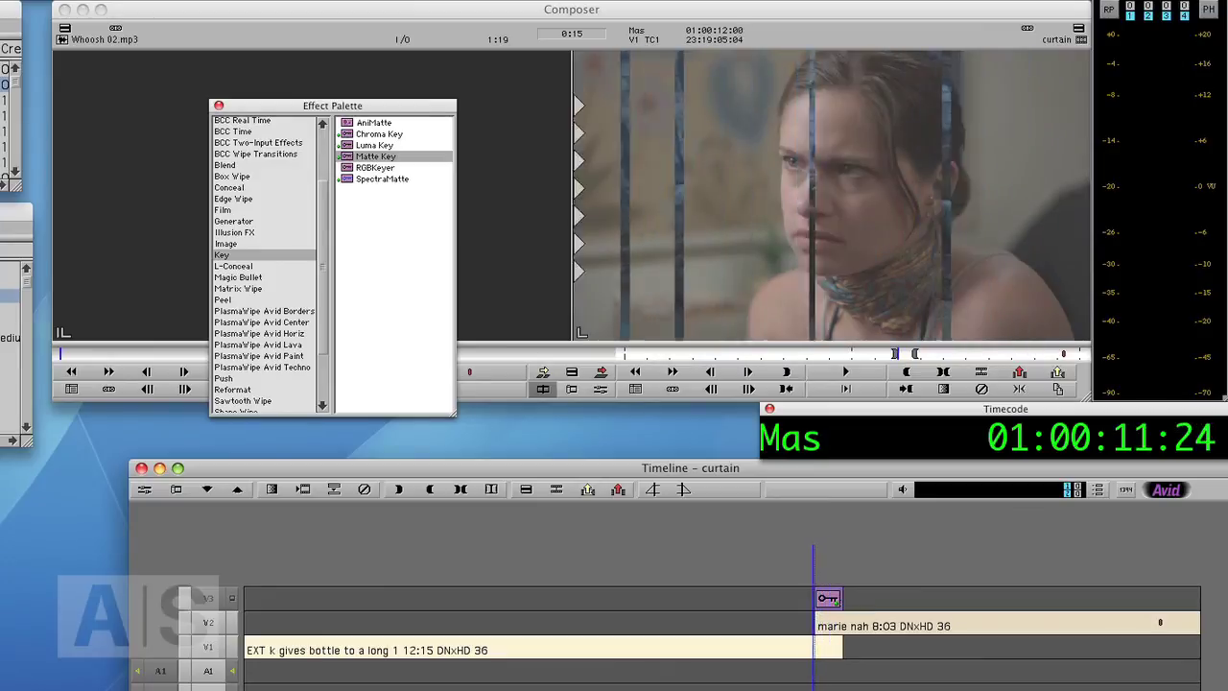
{"action": "key", "text": "Right"}
{"action": "key", "text": "Right"}
{"action": "key", "text": "Right"}
{"action": "key", "text": "Right"}
{"action": "key", "text": "Right"}
{"action": "key", "text": "Right"}
{"action": "key", "text": "Right"}
{"action": "key", "text": "Right"}
{"action": "key", "text": "Right"}
{"action": "key", "text": "Right"}
{"action": "key", "text": "Right"}
{"action": "key", "text": "Right"}
{"action": "key", "text": "Right"}
{"action": "key", "text": "Right"}
{"action": "key", "text": "Right"}
{"action": "key", "text": "Right"}
{"action": "key", "text": "Right"}
{"action": "key", "text": "Right"}
{"action": "key", "text": "Right"}
{"action": "key", "text": "Right"}
{"action": "key", "text": "Right"}
{"action": "key", "text": "Right"}
{"action": "key", "text": "Right"}
{"action": "key", "text": "Right"}
{"action": "key", "text": "Right"}
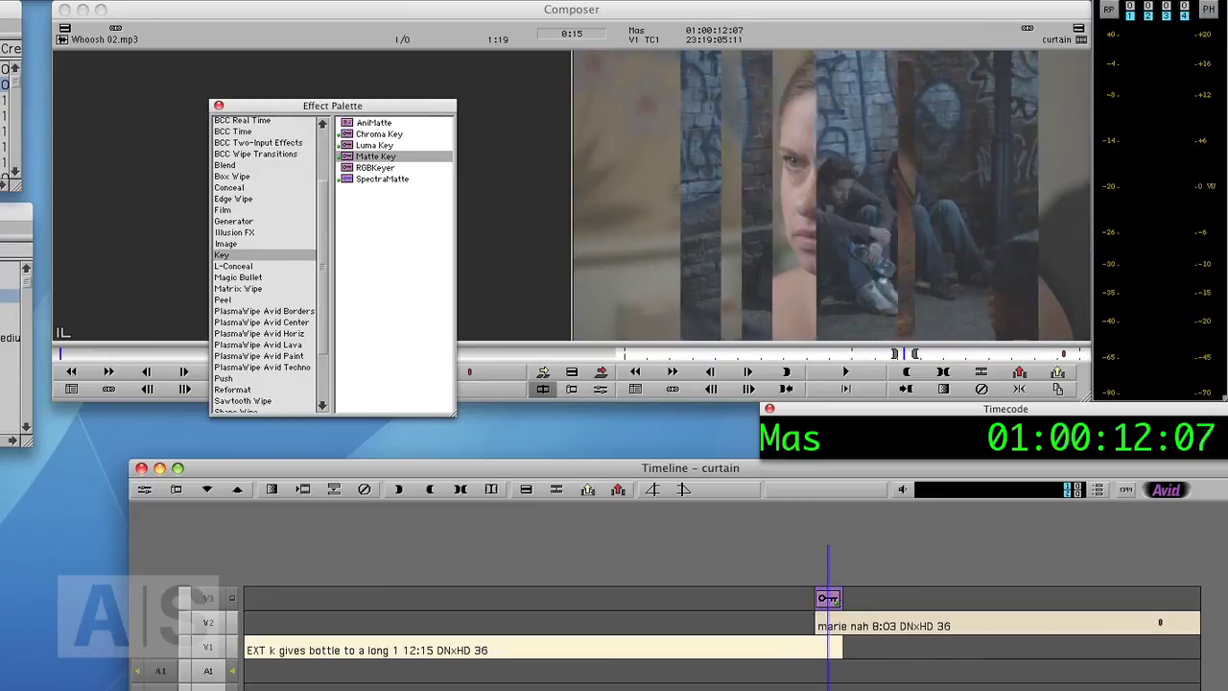
{"action": "key", "text": "Right"}
{"action": "key", "text": "Right"}
{"action": "key", "text": "Right"}
{"action": "key", "text": "Right"}
{"action": "key", "text": "Left"}
{"action": "key", "text": "Left"}
{"action": "key", "text": "Left"}
{"action": "key", "text": "Left"}
{"action": "key", "text": "Left"}
{"action": "key", "text": "Left"}
{"action": "key", "text": "Left"}
{"action": "key", "text": "Left"}
{"action": "key", "text": "Left"}
{"action": "key", "text": "Left"}
{"action": "key", "text": "Left"}
{"action": "key", "text": "Left"}
{"action": "key", "text": "Left"}
{"action": "key", "text": "Left"}
{"action": "key", "text": "Left"}
{"action": "key", "text": "Left"}
{"action": "key", "text": "Left"}
{"action": "key", "text": "Left"}
{"action": "key", "text": "Left"}
{"action": "key", "text": "Left"}
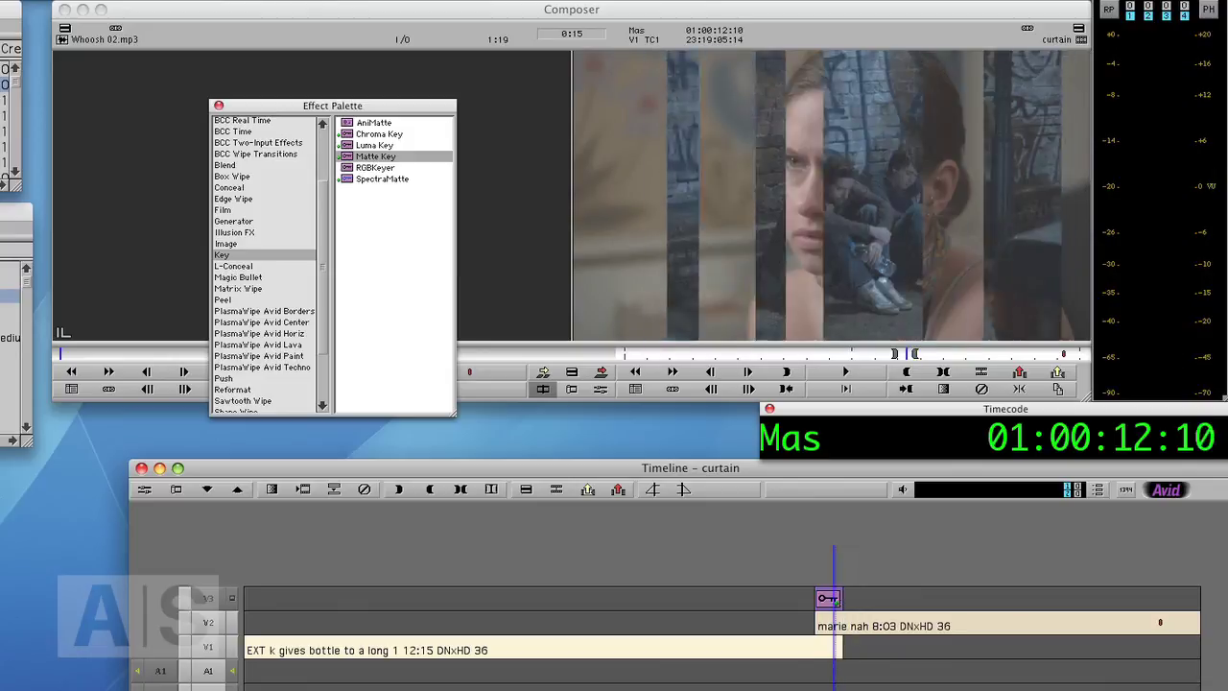
{"action": "key", "text": "Left"}
{"action": "key", "text": "Left"}
{"action": "key", "text": "Left"}
{"action": "key", "text": "Left"}
{"action": "key", "text": "Left"}
{"action": "key", "text": "Right"}
{"action": "key", "text": "Right"}
{"action": "key", "text": "Right"}
{"action": "key", "text": "Right"}
{"action": "key", "text": "Right"}
{"action": "key", "text": "Right"}
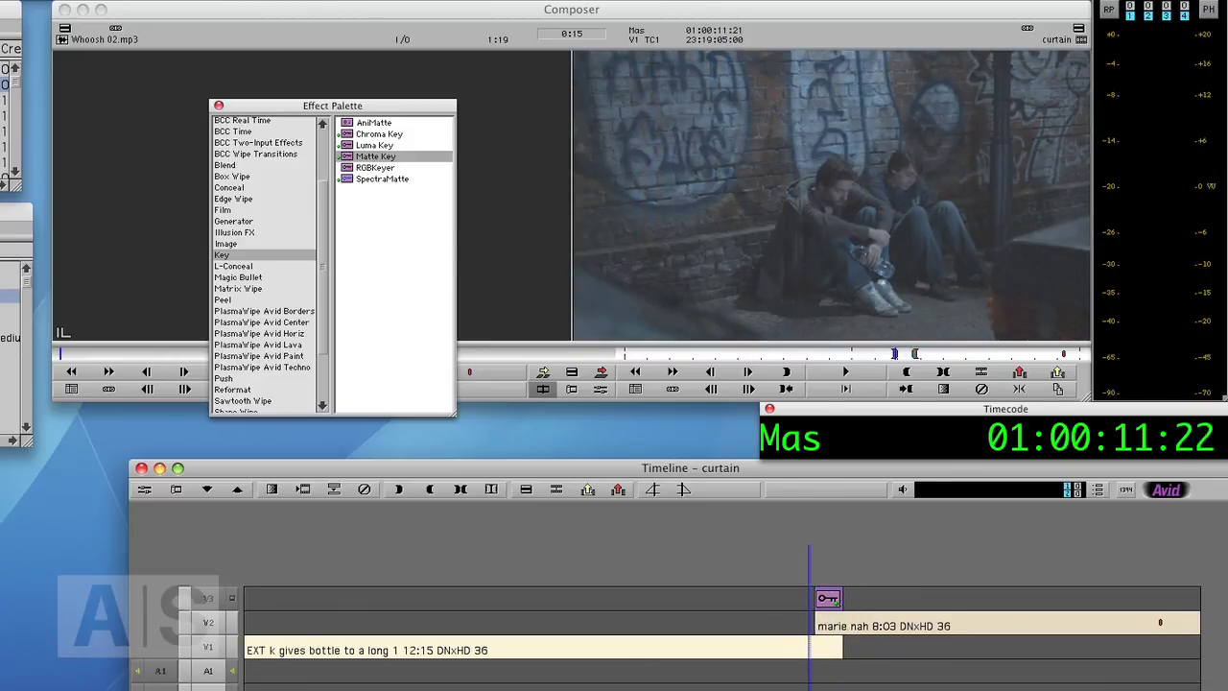
{"action": "key", "text": "Left"}
{"action": "key", "text": "Left"}
{"action": "key", "text": "Left"}
{"action": "key", "text": "Left"}
{"action": "key", "text": "Left"}
{"action": "key", "text": "Left"}
{"action": "key", "text": "Left"}
{"action": "key", "text": "Left"}
{"action": "key", "text": "Left"}
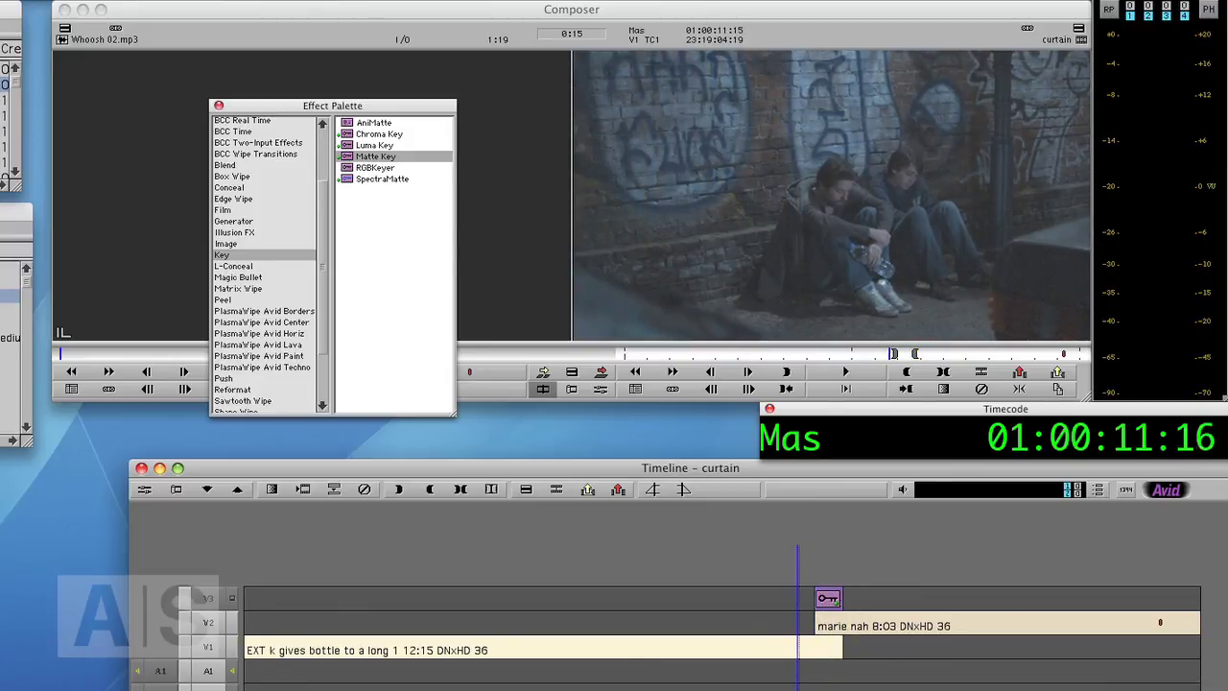
{"action": "key", "text": "Right"}
{"action": "key", "text": "Right"}
{"action": "key", "text": "Right"}
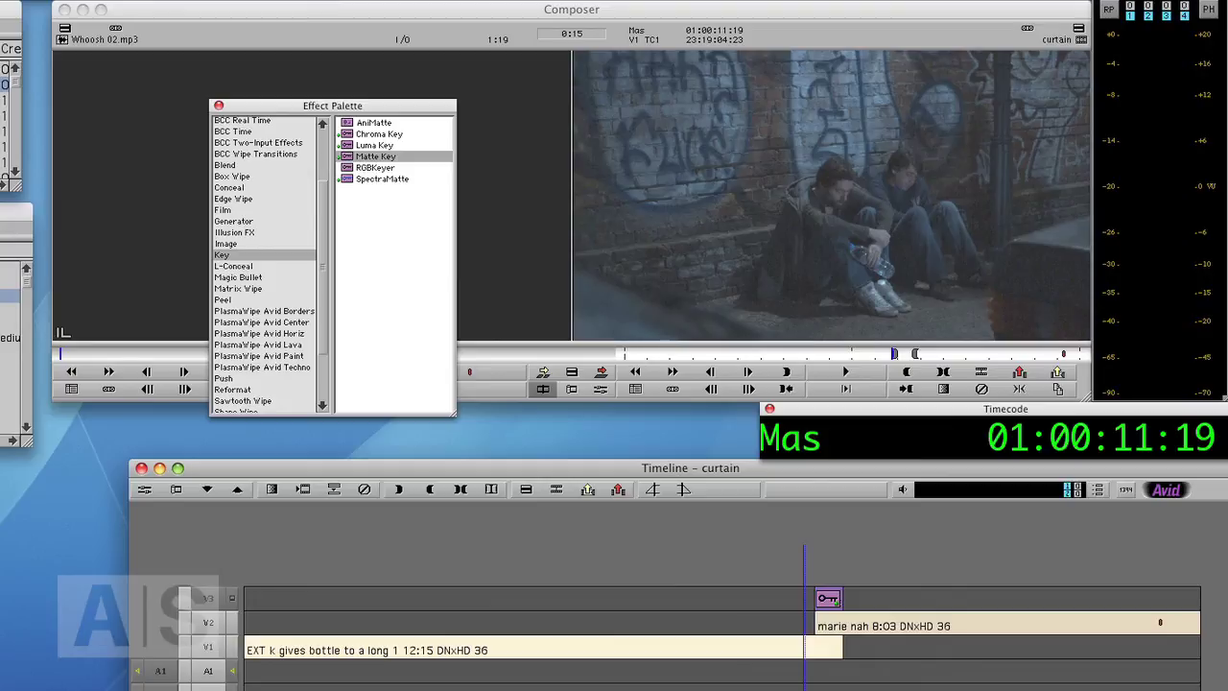
{"action": "key", "text": "Right"}
{"action": "key", "text": "Right"}
{"action": "key", "text": "Right"}
{"action": "key", "text": "Right"}
{"action": "key", "text": "Right"}
{"action": "key", "text": "Right"}
{"action": "key", "text": "Right"}
{"action": "key", "text": "Right"}
{"action": "key", "text": "Right"}
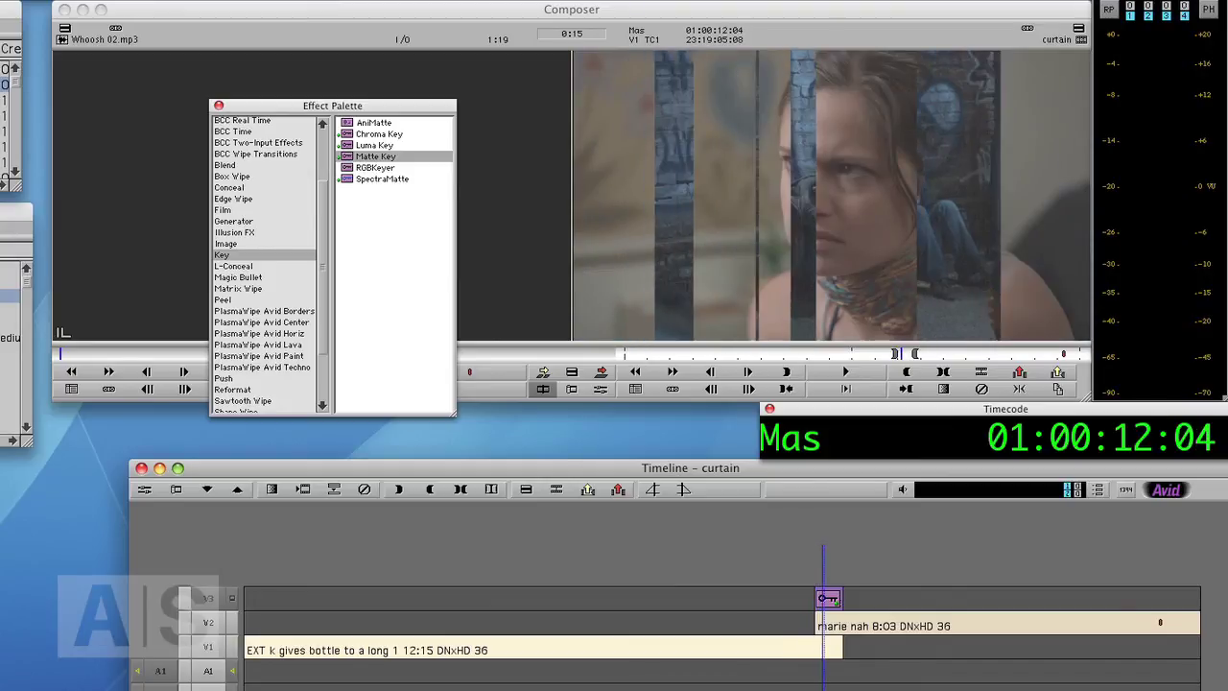
{"action": "key", "text": "Right"}
{"action": "key", "text": "Right"}
{"action": "key", "text": "Right"}
{"action": "key", "text": "Right"}
{"action": "key", "text": "Right"}
{"action": "key", "text": "Right"}
{"action": "key", "text": "Right"}
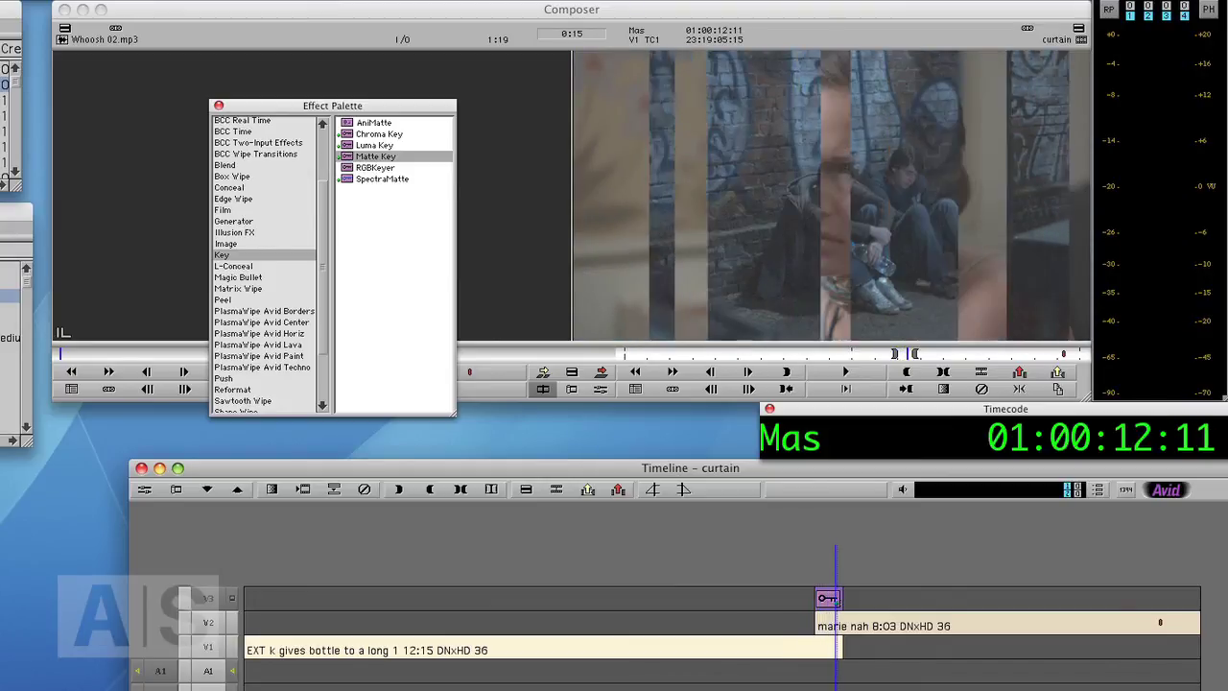
{"action": "key", "text": "Right"}
{"action": "key", "text": "Right"}
{"action": "key", "text": "Right"}
{"action": "key", "text": "Right"}
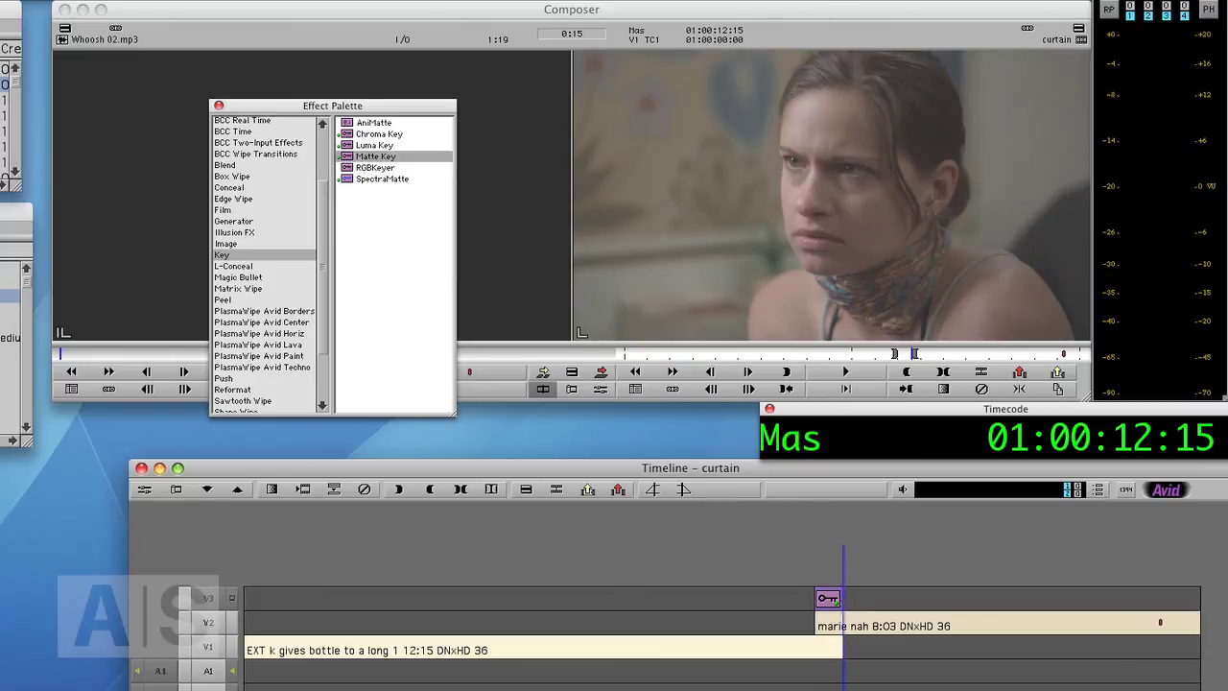
{"action": "key", "text": "ctrl+space"}
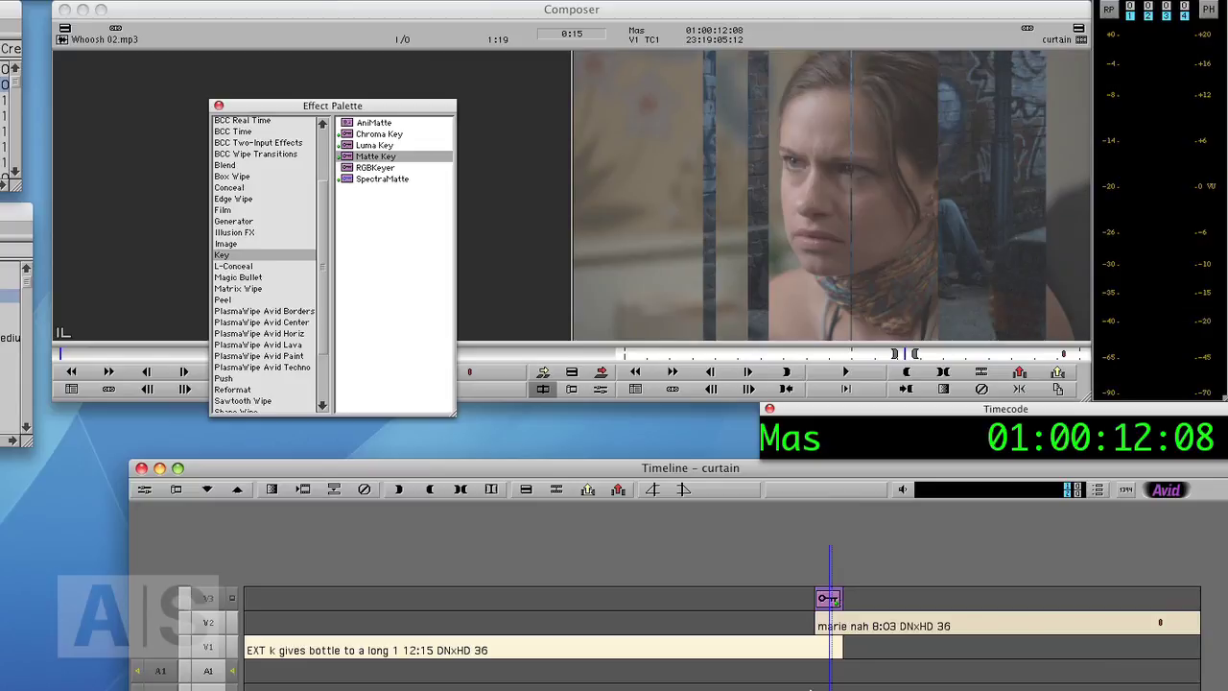
- Enable Invert Key on the V3 Matte Key and play back the flipped curtain wipe
{"action": "left_click", "coordinate": [146, 491]}
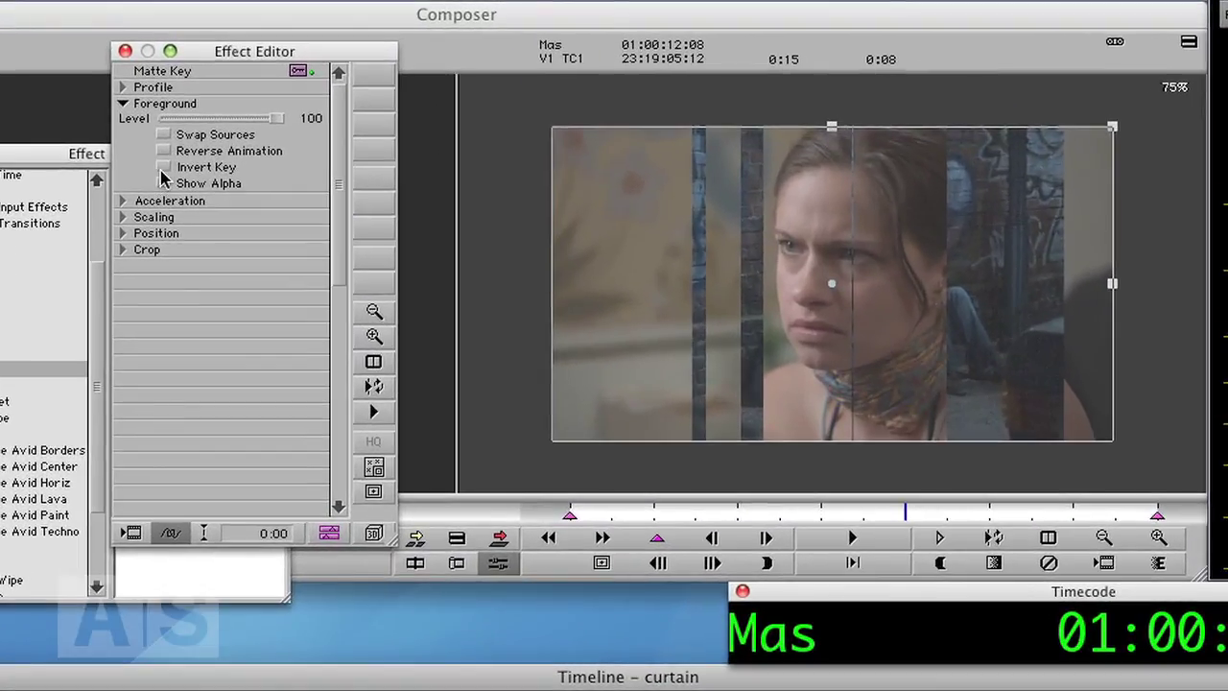
{"action": "left_click", "coordinate": [163, 168]}
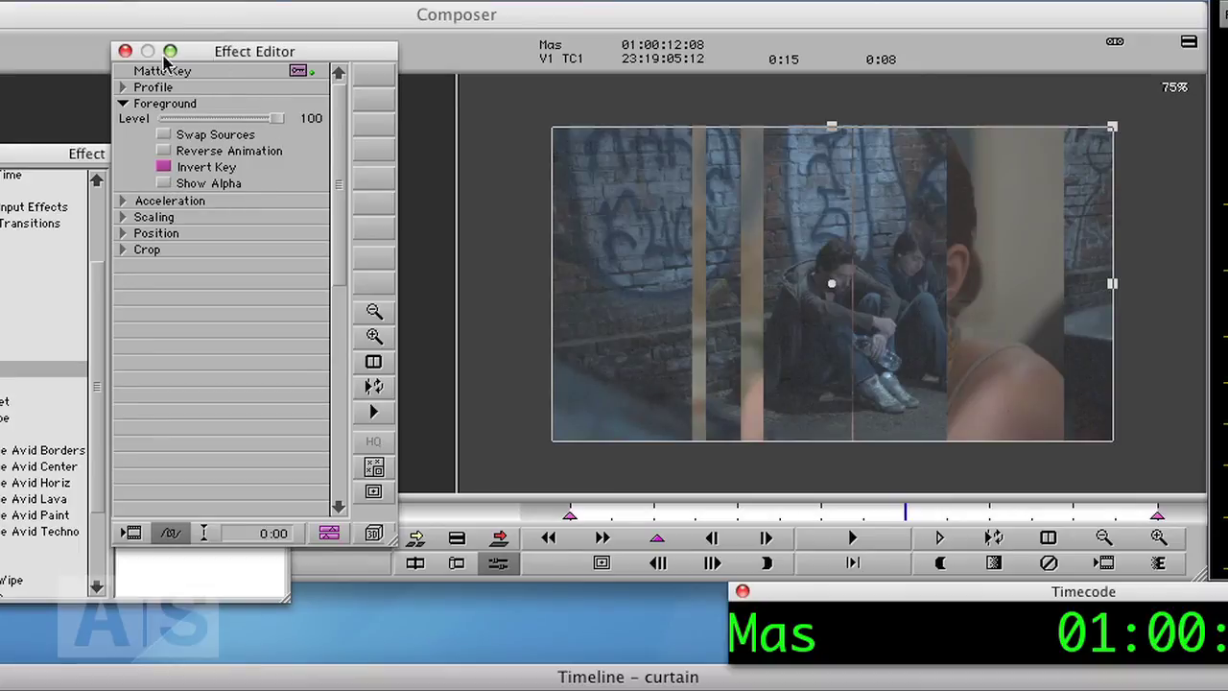
{"action": "left_click", "coordinate": [125, 52]}
{"action": "key", "text": "j"}
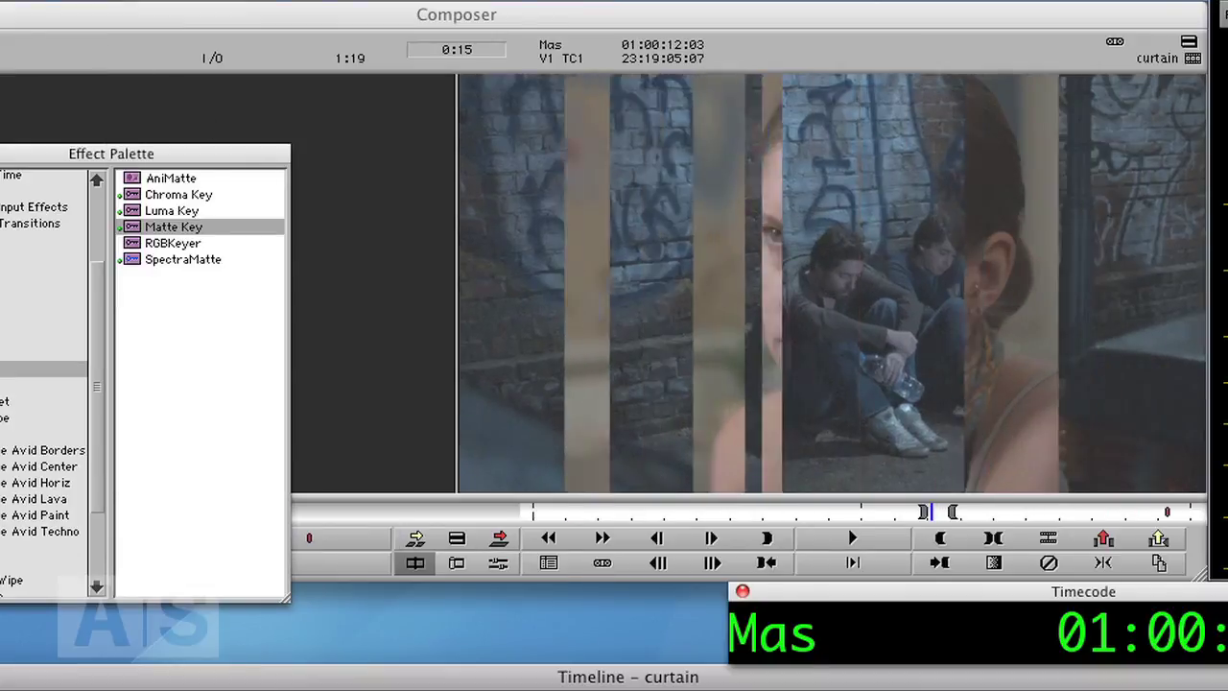
{"action": "key", "text": "l"}
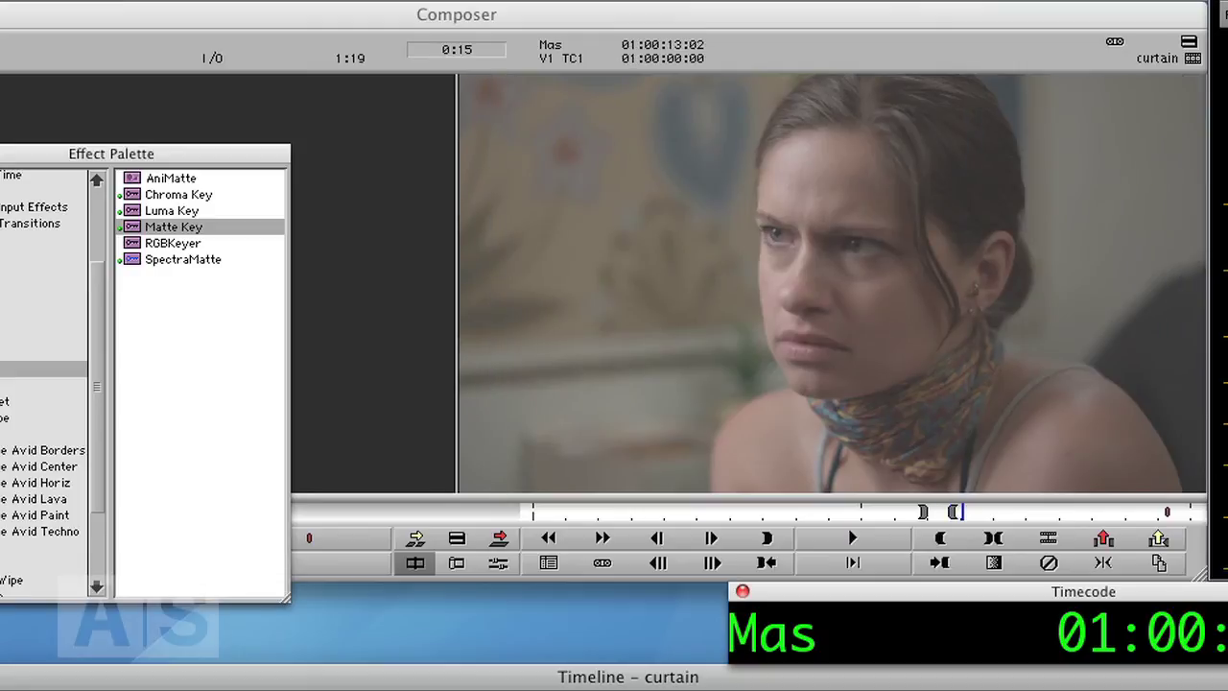
{"action": "key", "text": "j"}
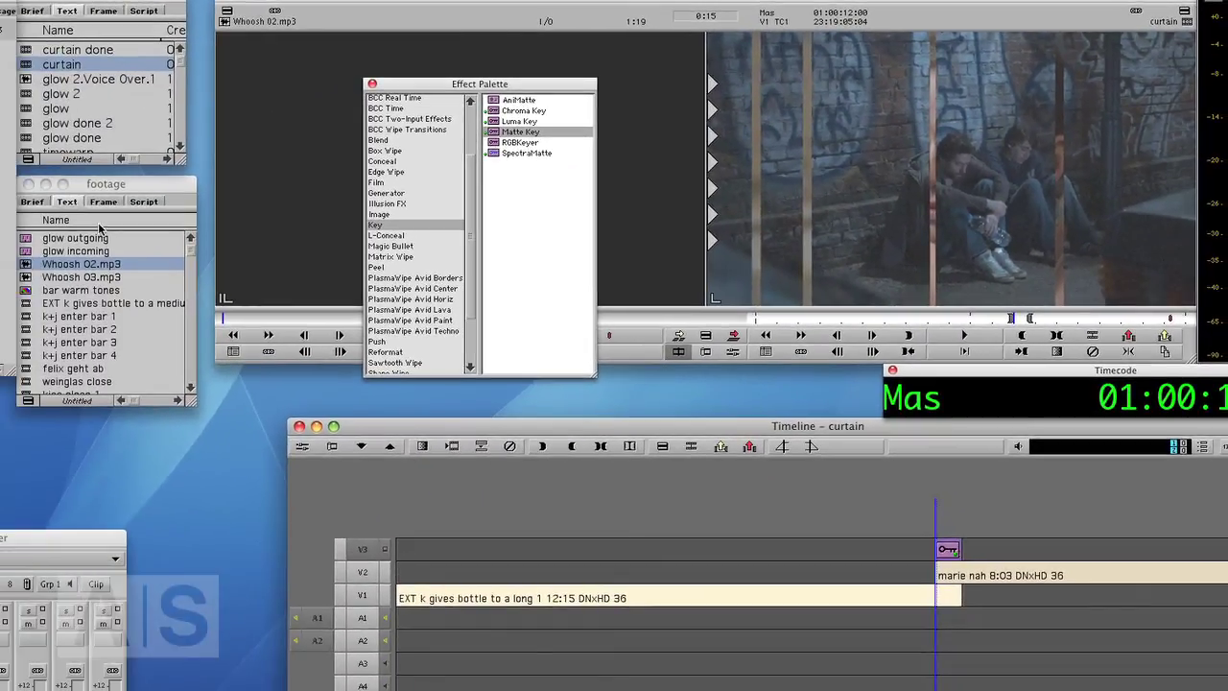
- Overwrite Whoosh 02.mp3 onto A1 and A2 at the transition start and play the wipe with sound
{"action": "key", "text": "b"}
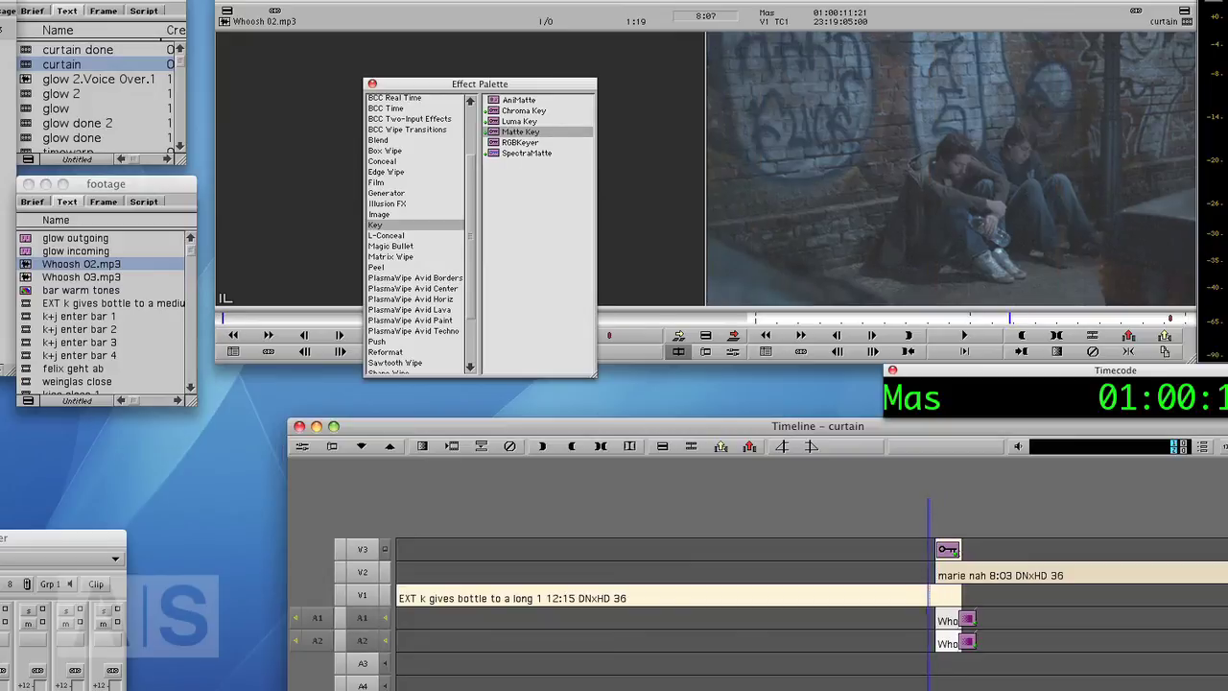
{"action": "key", "text": "j"}
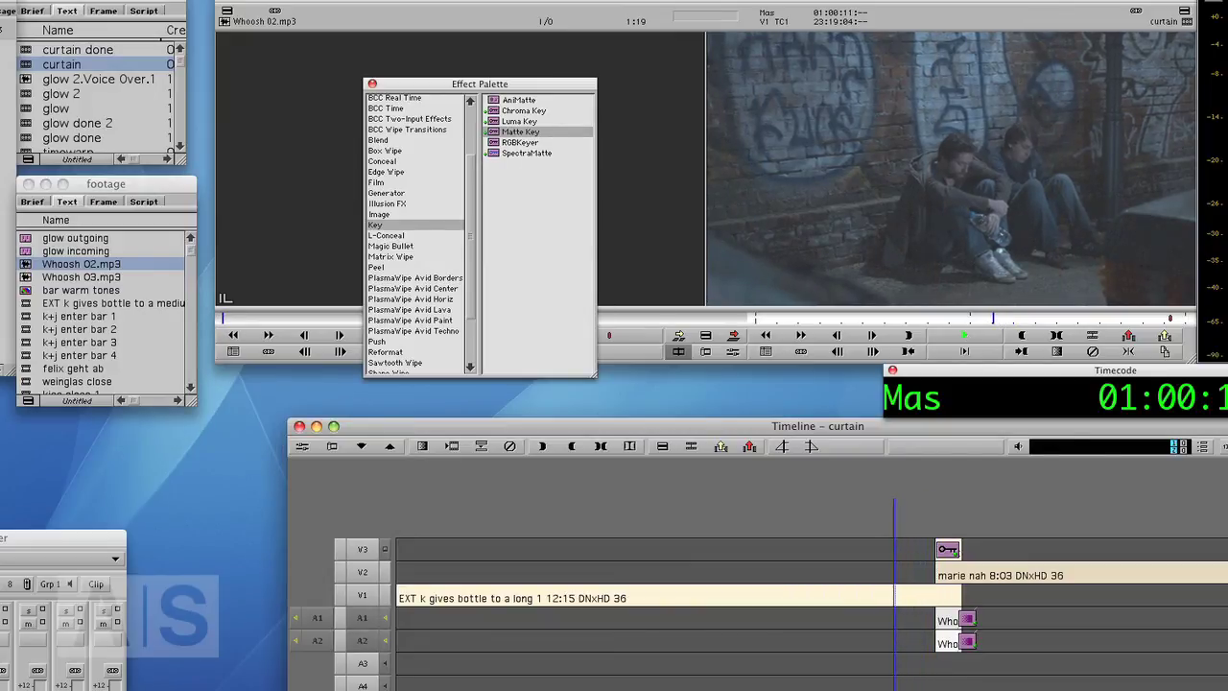
{"action": "key", "text": "l"}
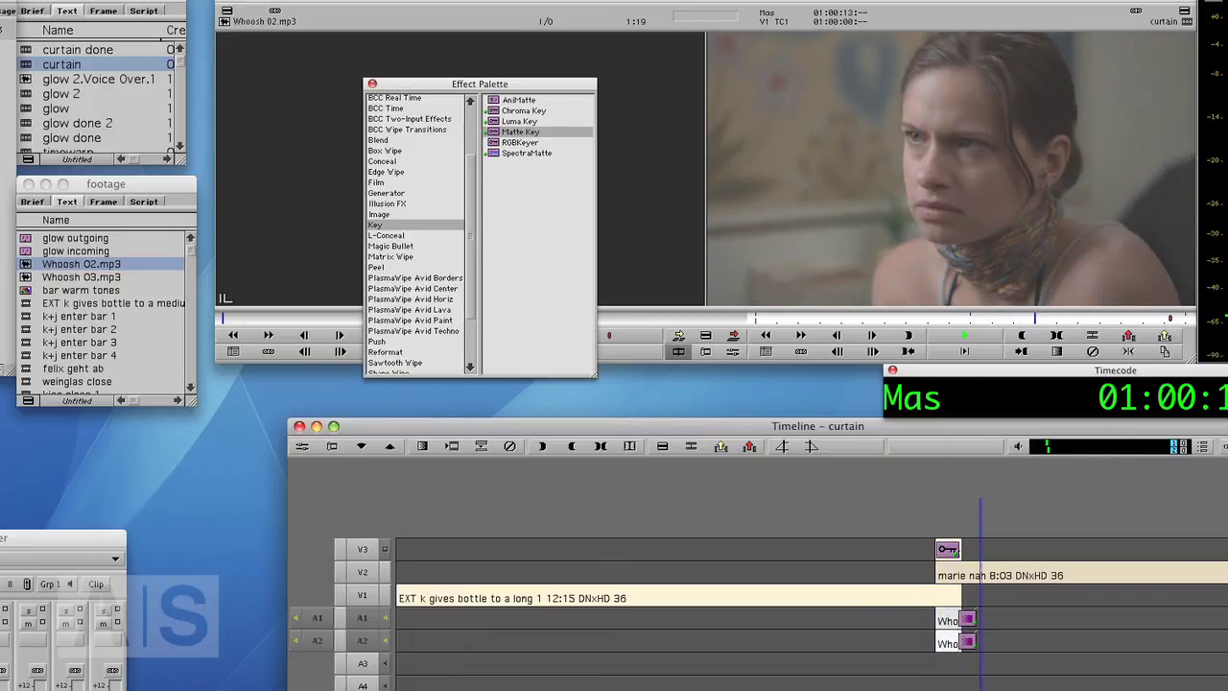
{"action": "key", "text": "k"}
{"action": "key", "text": "j"}
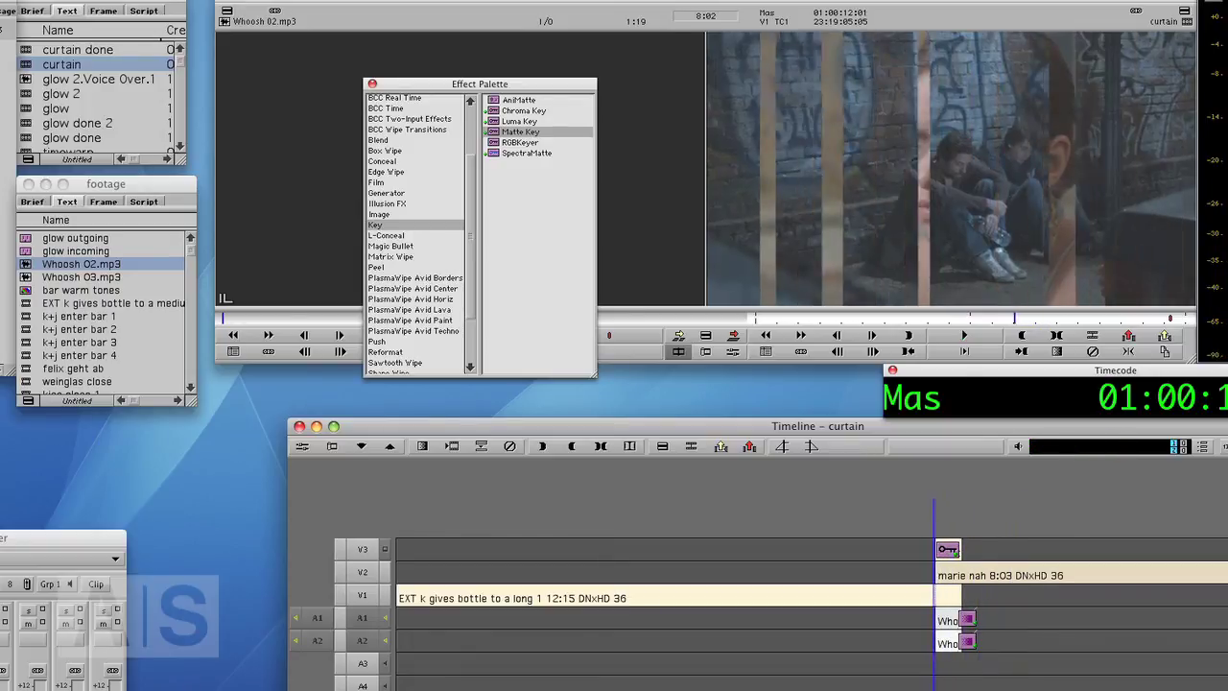
{"action": "key", "text": "l"}
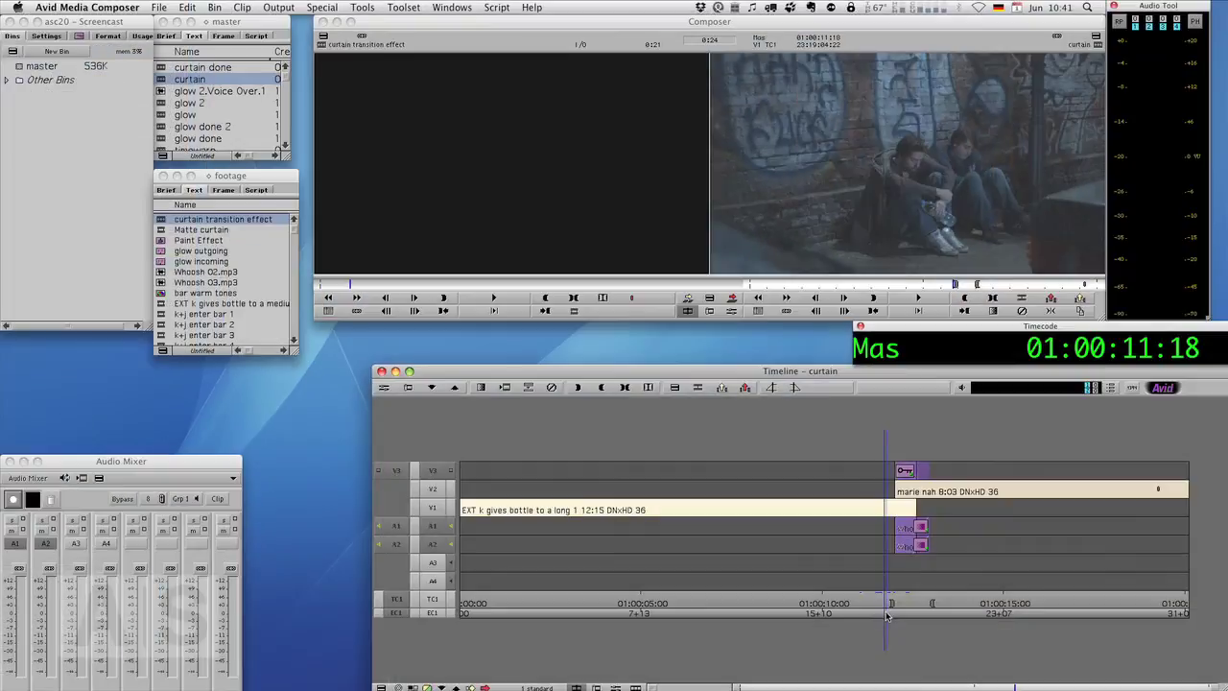
{"action": "key", "text": "l"}
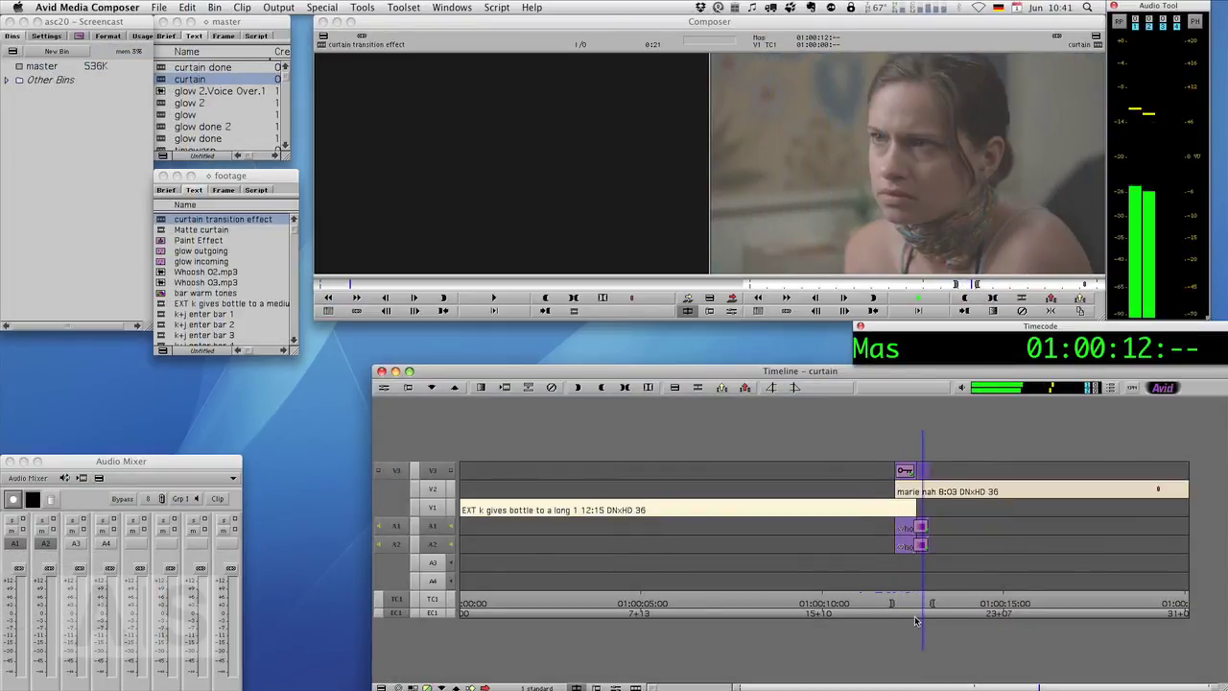
{"action": "mouse_move", "coordinate": [924, 610]}
{"action": "left_mouse_down"}
{"action": "mouse_move", "coordinate": [894, 602]}
{"action": "mouse_move", "coordinate": [928, 603]}
{"action": "mouse_move", "coordinate": [906, 608]}
{"action": "left_mouse_up"}
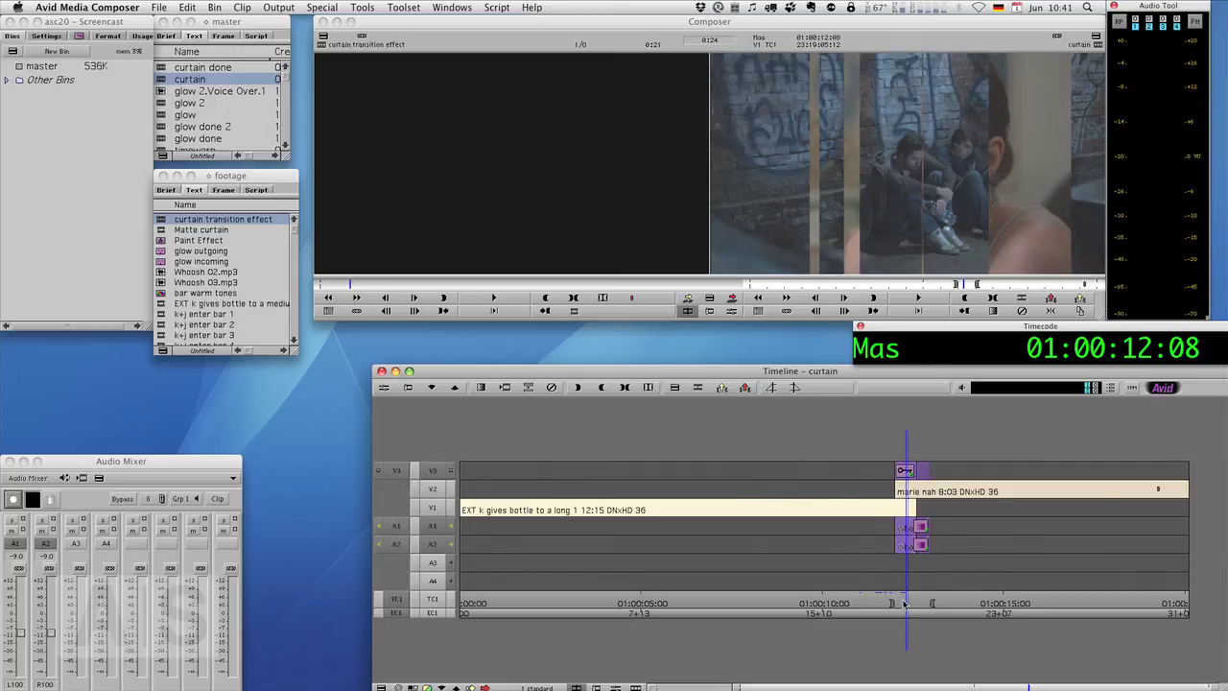
{"action": "mouse_move", "coordinate": [903, 602]}
{"action": "left_mouse_down"}
{"action": "mouse_move", "coordinate": [879, 604]}
{"action": "mouse_move", "coordinate": [940, 612]}
{"action": "mouse_move", "coordinate": [894, 614]}
{"action": "left_mouse_up"}
{"action": "left_click_drag", "start_coordinate": [891, 613], "coordinate": [911, 597]}
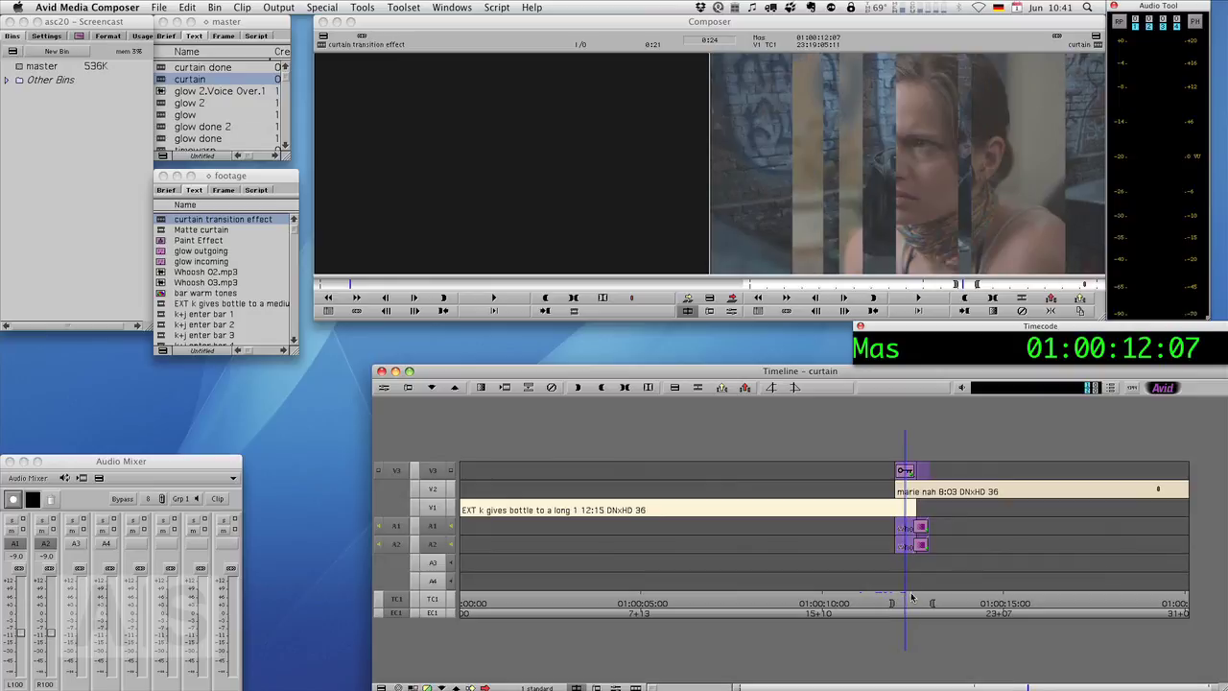
- Switch to Firefox and go through the avidscreencast Twitter, Facebook and editguy.de tabs
{"action": "key", "text": "super+Tab"}
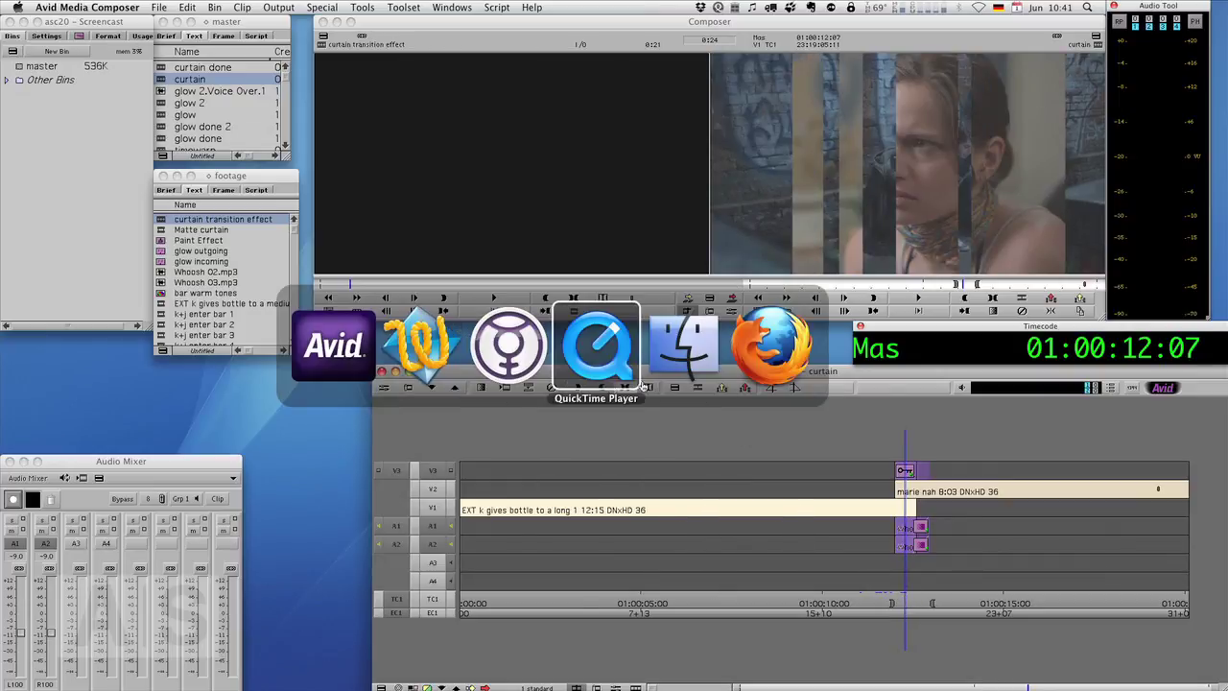
{"action": "left_click", "coordinate": [767, 367]}
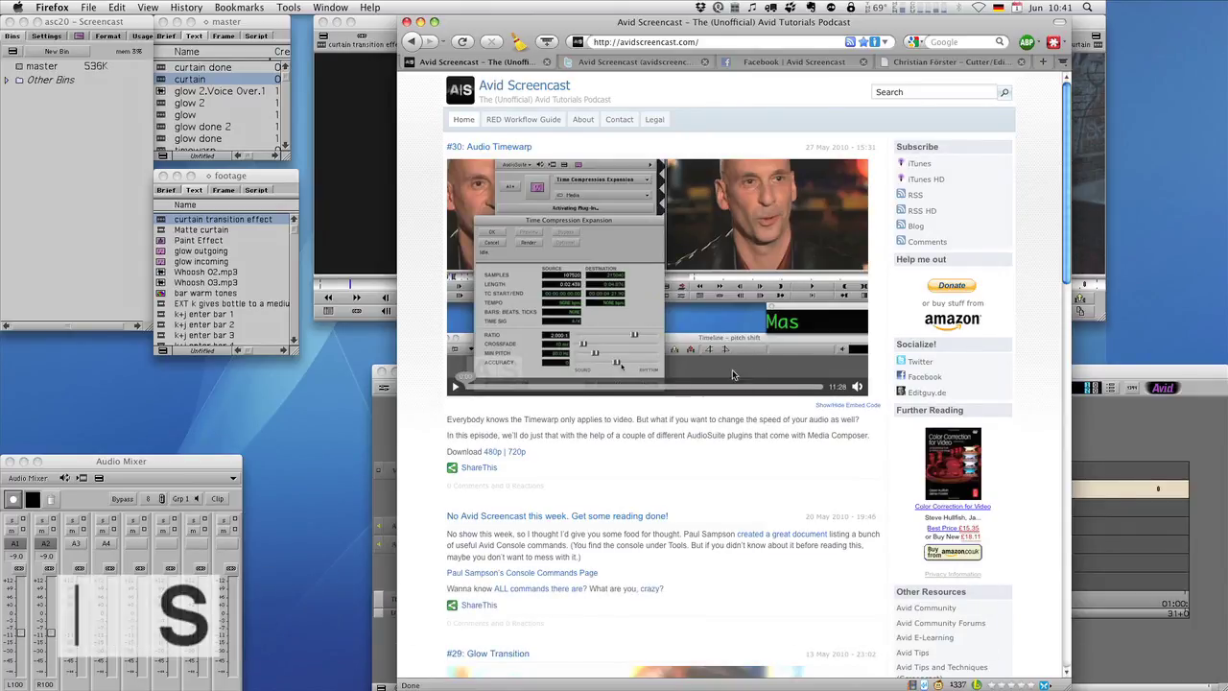
{"action": "left_click", "coordinate": [643, 63]}
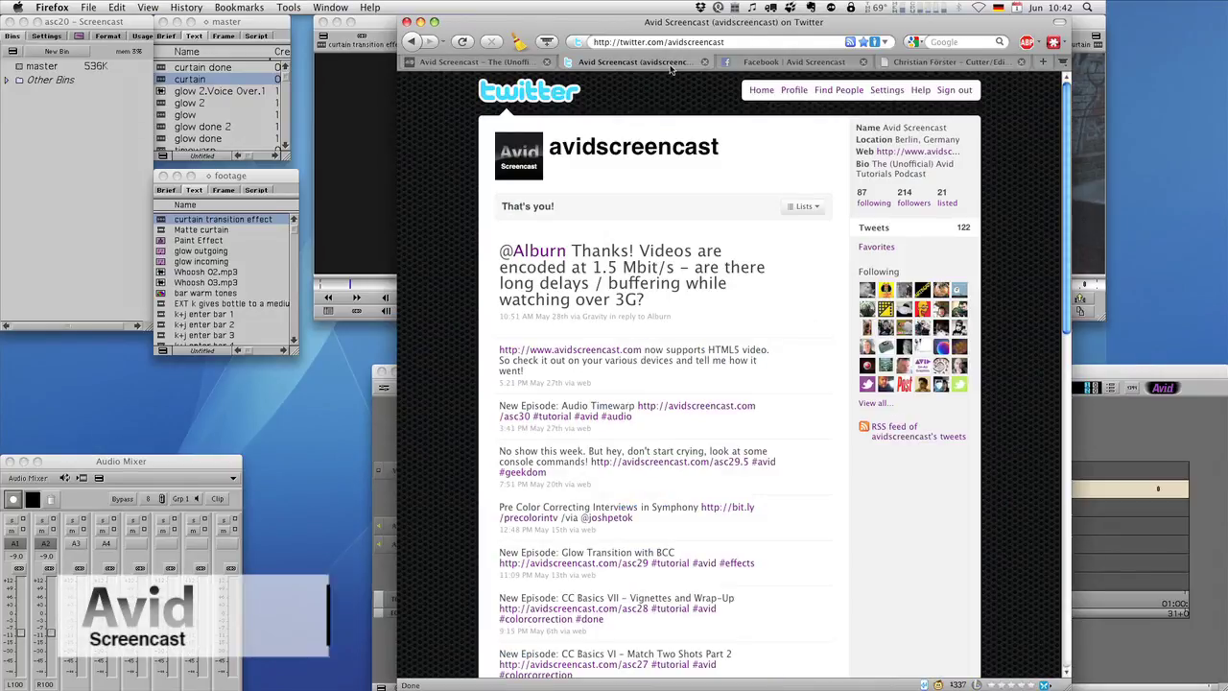
{"action": "left_click", "coordinate": [792, 64]}
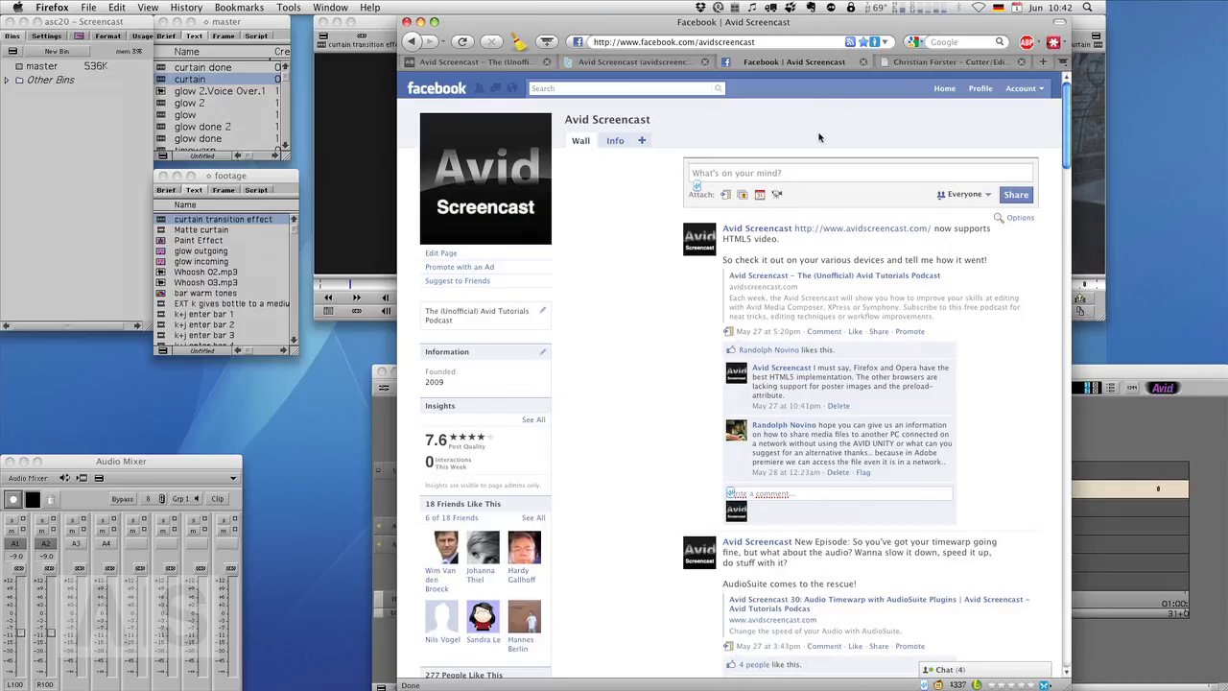
{"action": "left_click", "coordinate": [945, 63]}
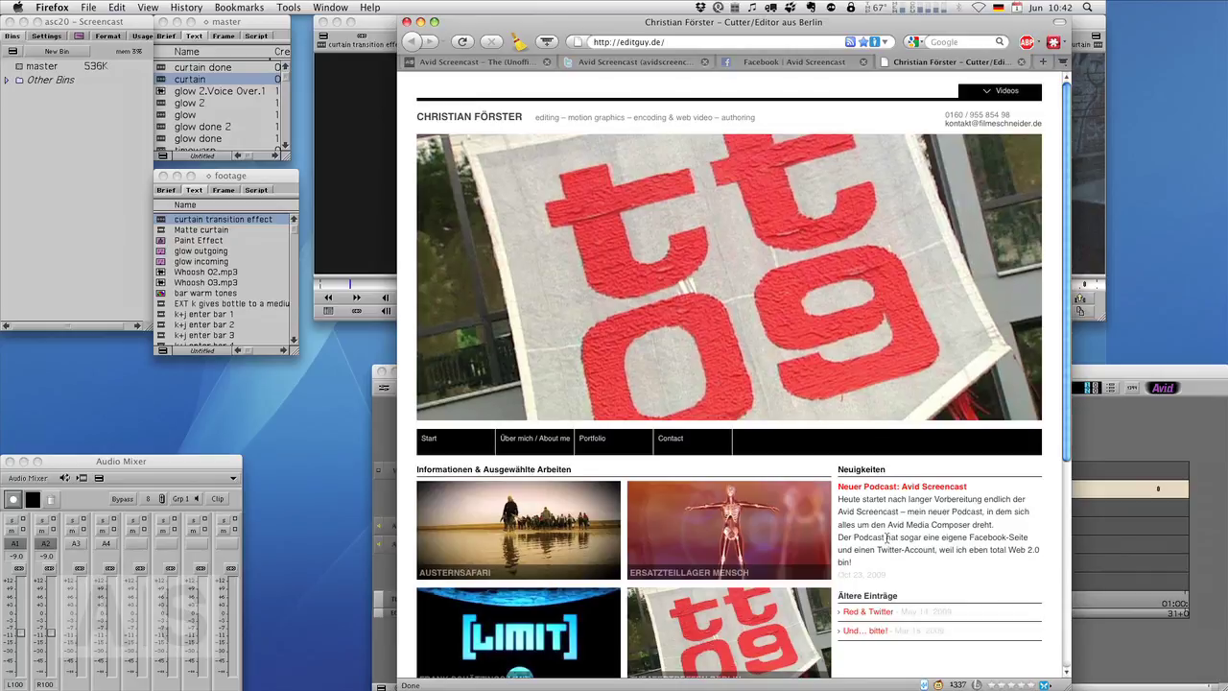
{"action": "scroll", "coordinate": [888, 537], "scroll_direction": "down", "scroll_amount": 1}
{"action": "scroll", "coordinate": [888, 538], "scroll_direction": "up", "scroll_amount": 1}
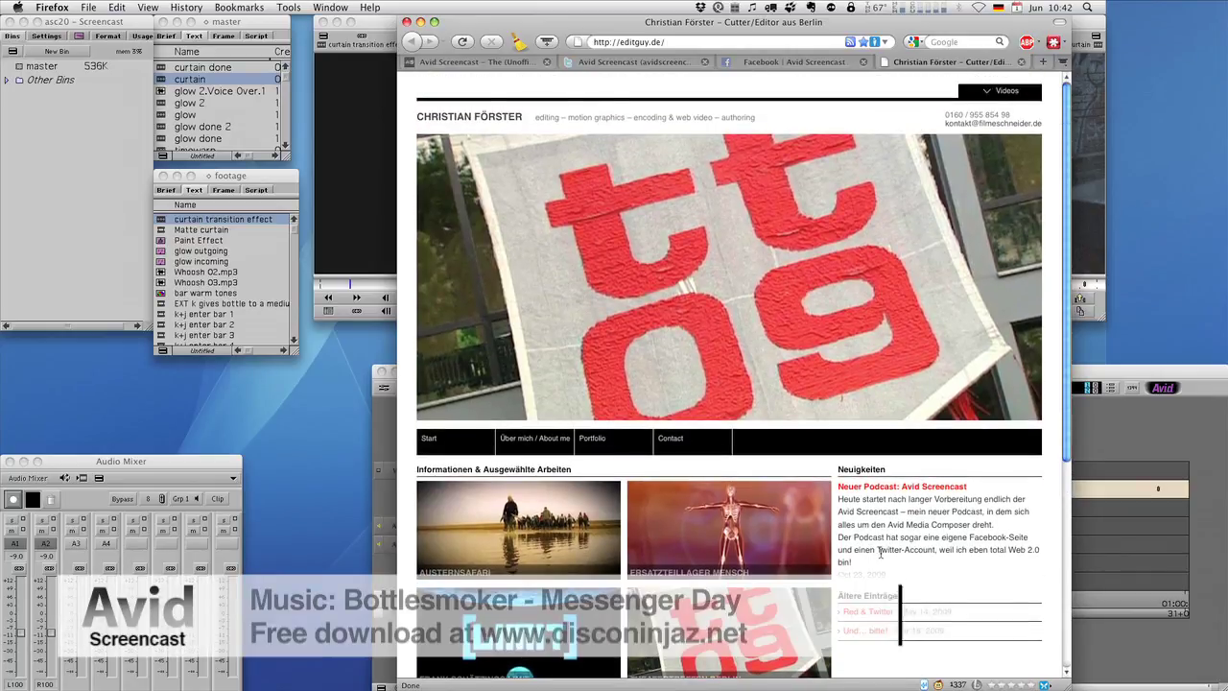